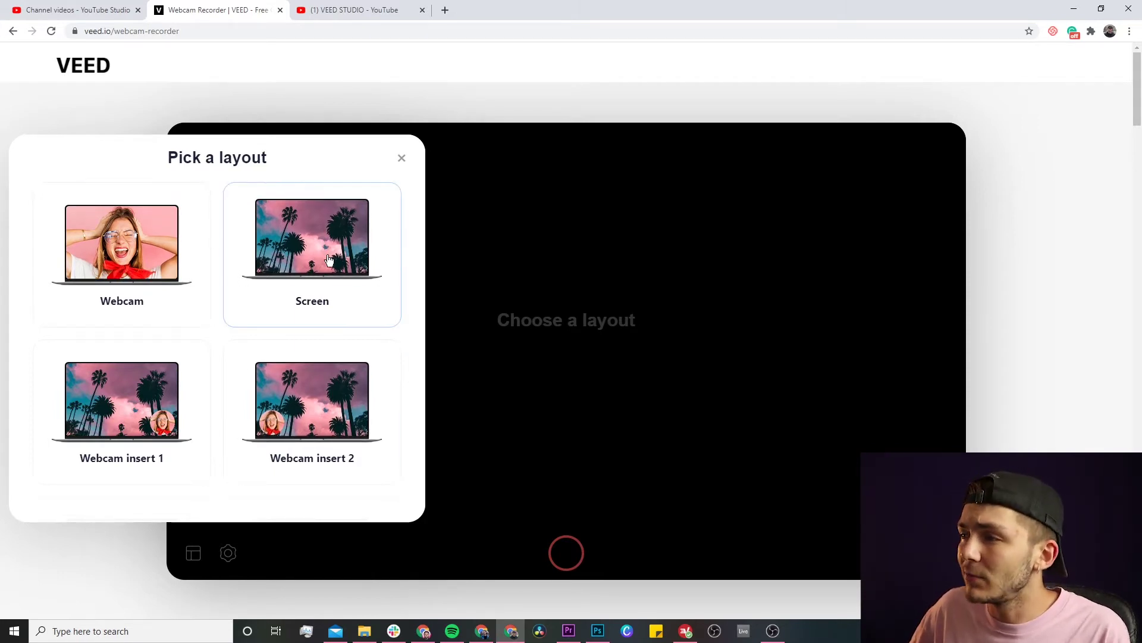
# - Choose the Webcam insert 2 layout, with the webcam in the lower-left corner
pyautogui.scroll(-2, 326, 257)
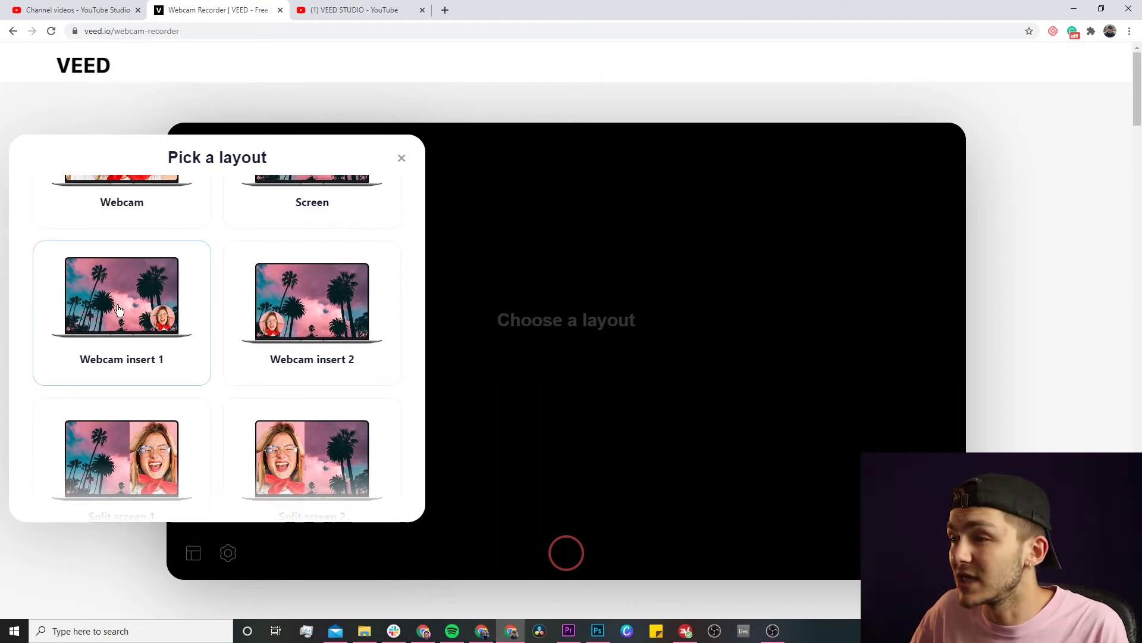
pyautogui.scroll(-2, 123, 305)
pyautogui.scroll(2, 124, 263)
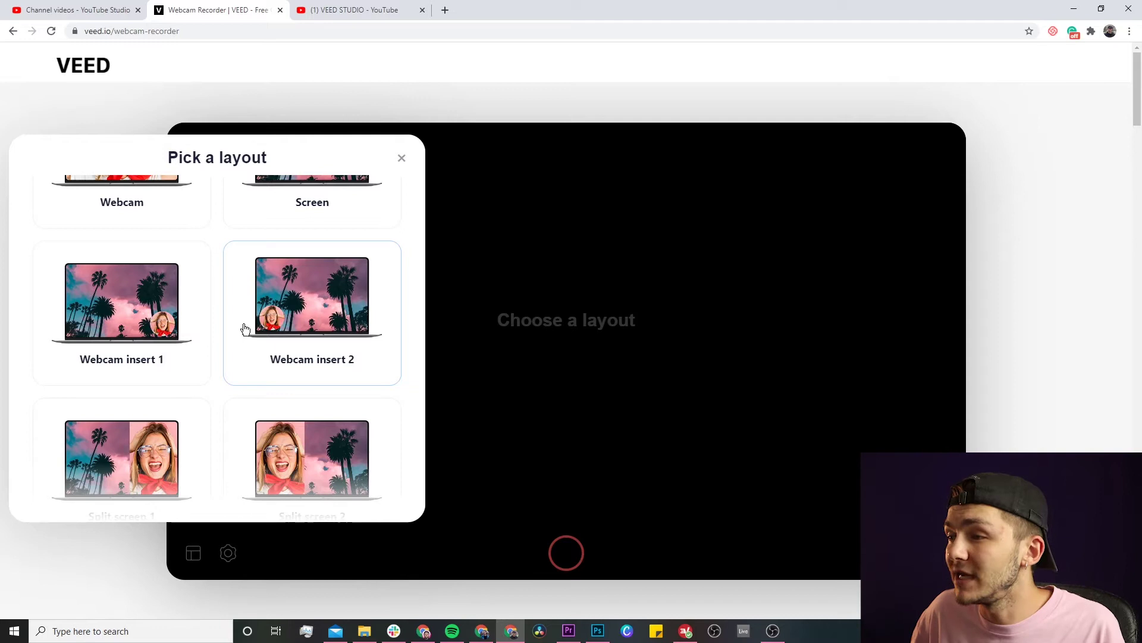
pyautogui.scroll(-2, 245, 329)
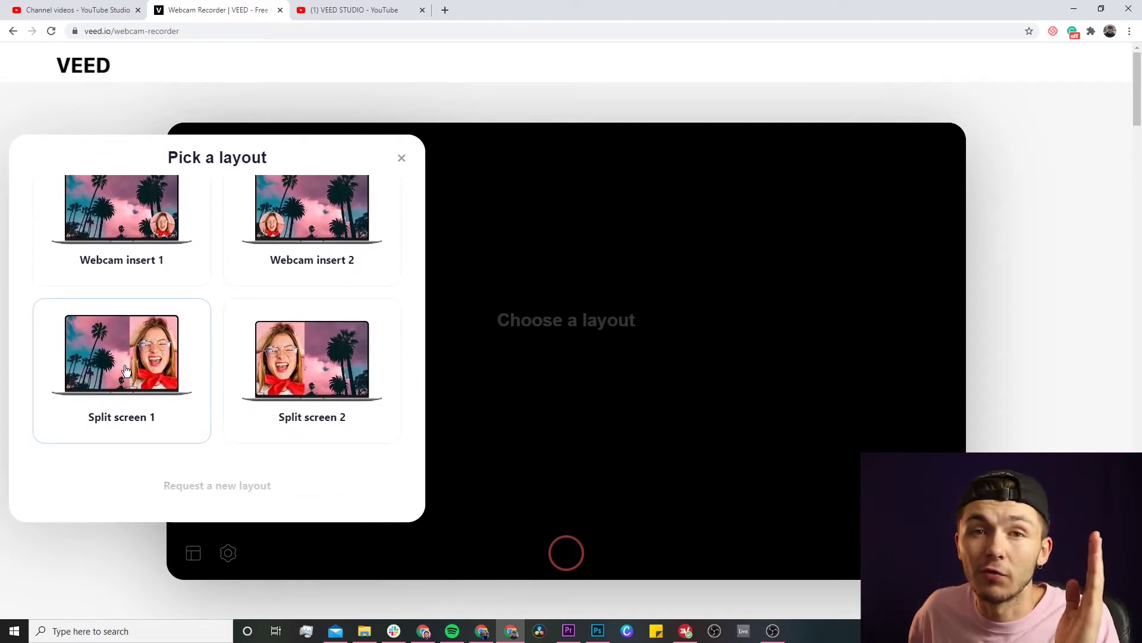
pyautogui.scroll(4, 124, 364)
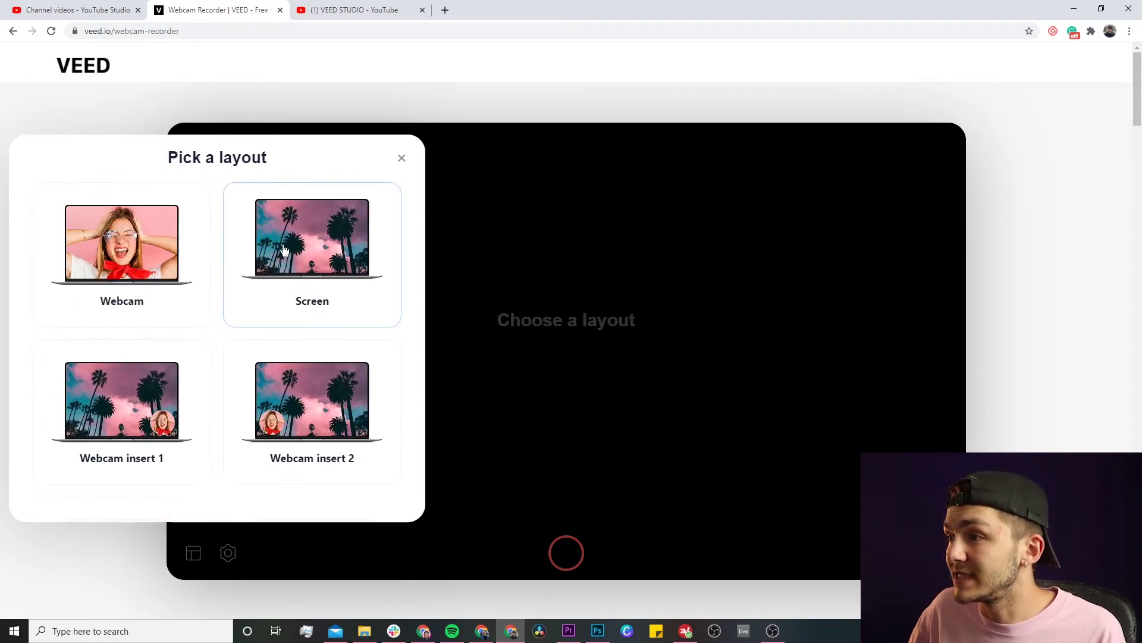
pyautogui.scroll(-2, 129, 314)
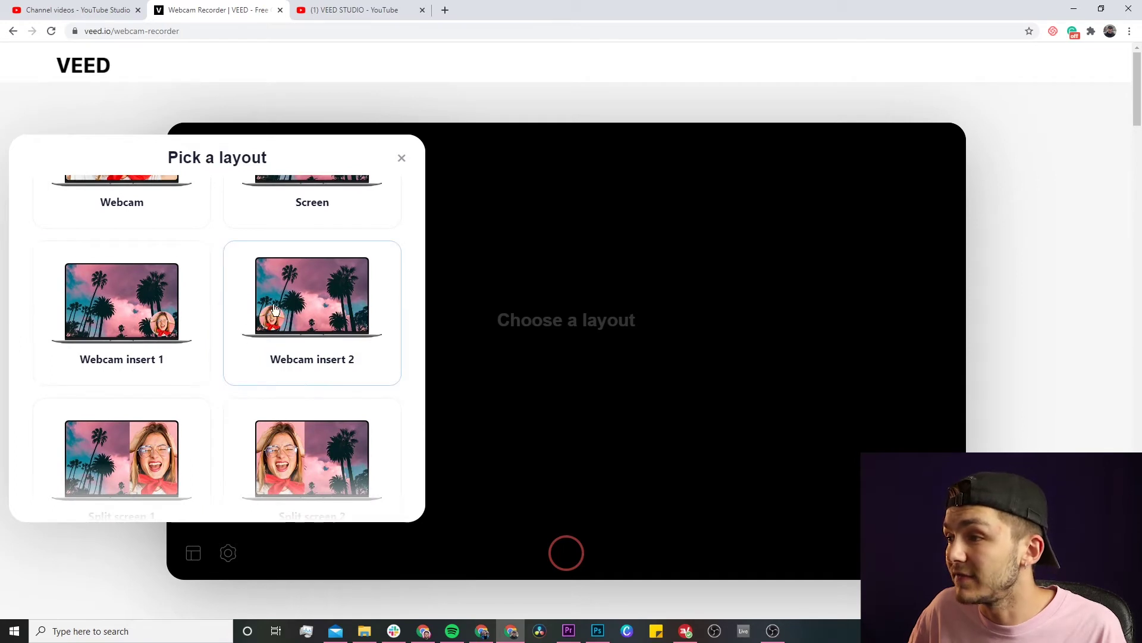
pyautogui.click(310, 299)
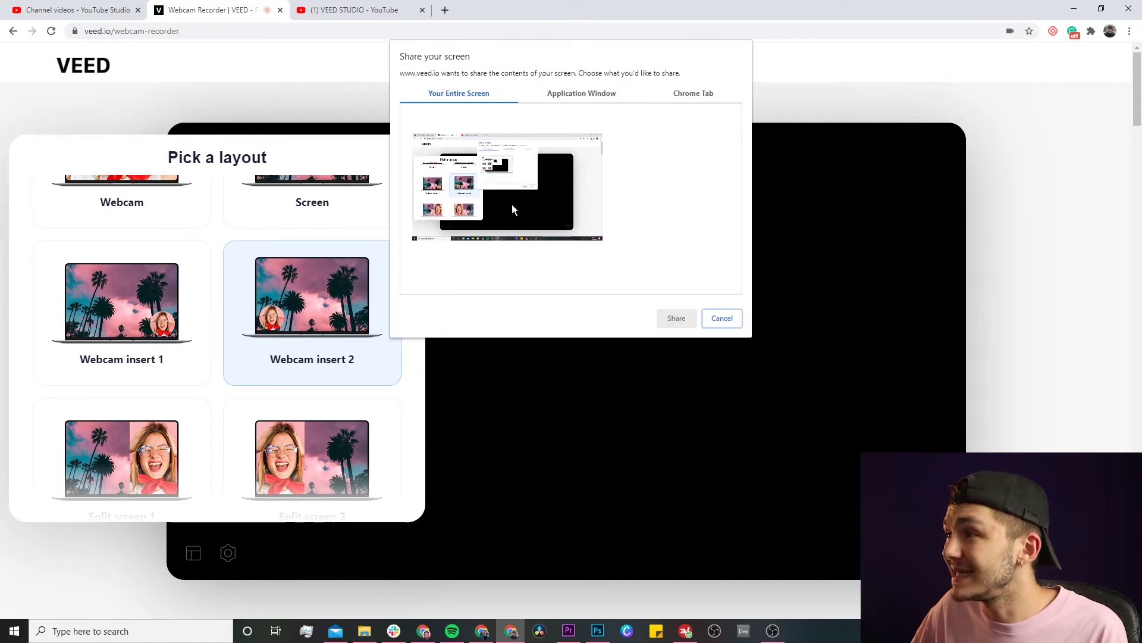
# - Share the Photoshop 'Record webcam online' application window as the recording source
pyautogui.click(512, 166)
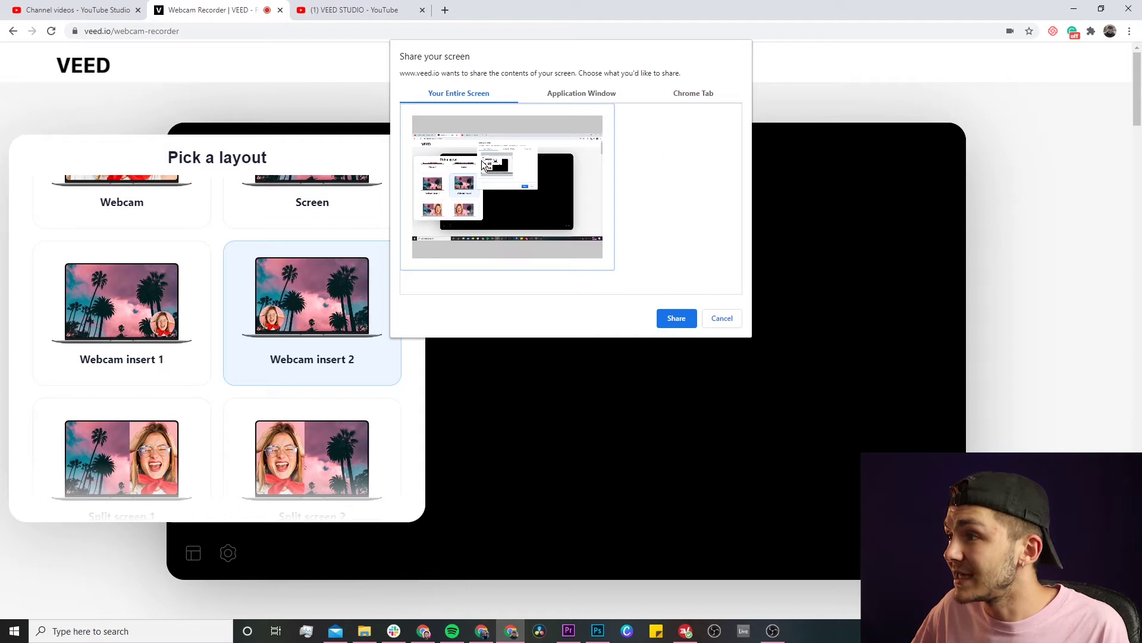
pyautogui.click(563, 93)
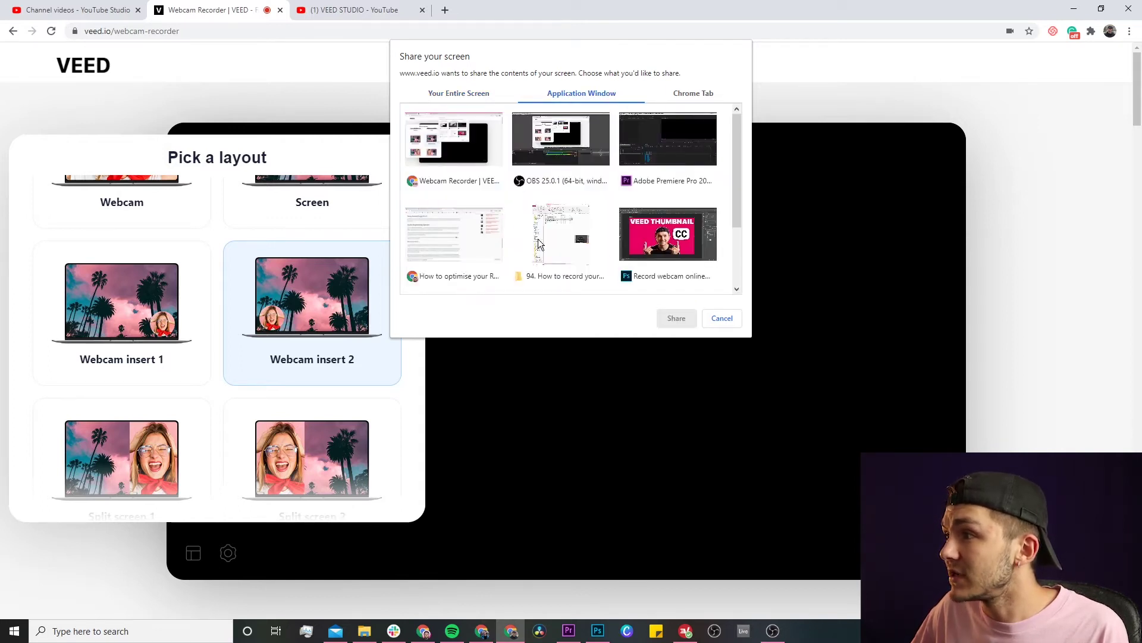
pyautogui.click(661, 237)
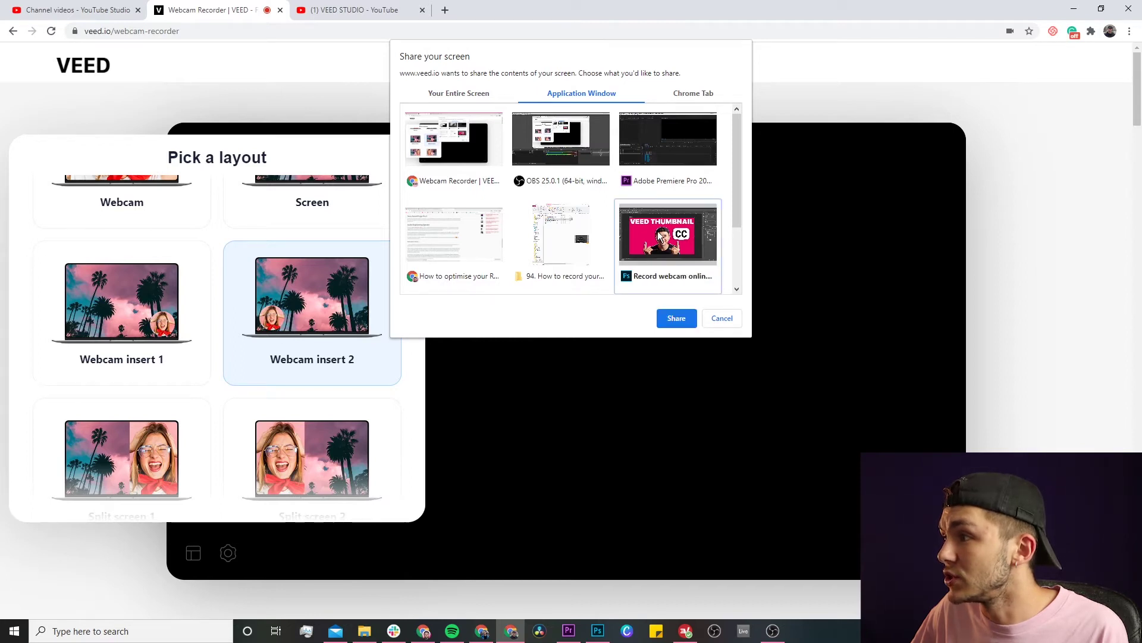
pyautogui.click(676, 318)
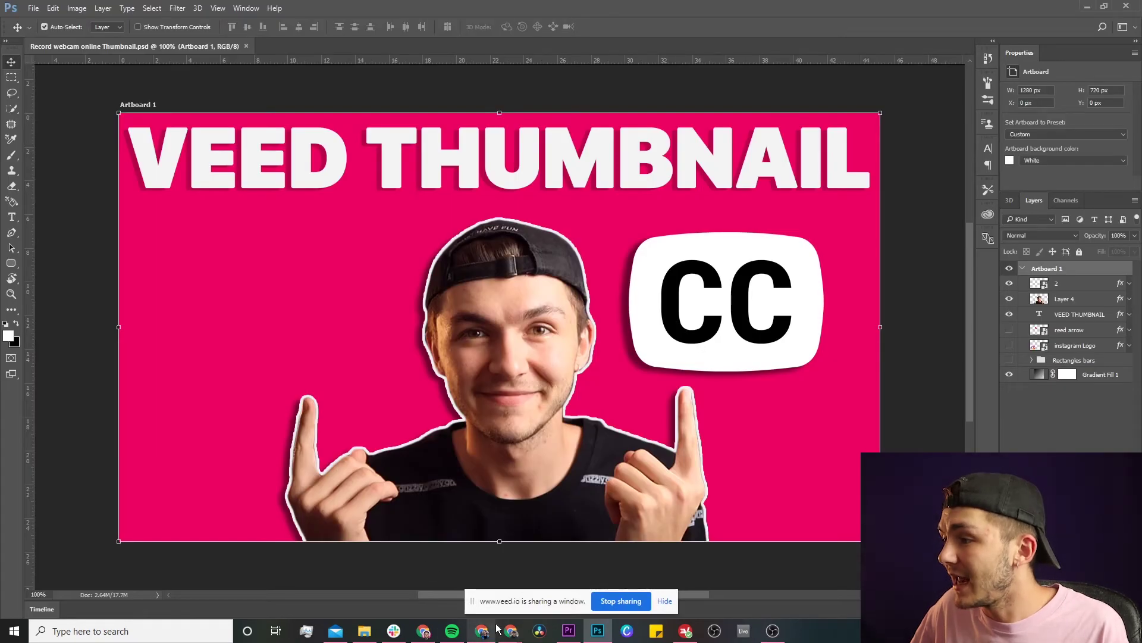
# - Back in VEED, close the layout panel and start recording with the round webcam insert
pyautogui.moveTo(511, 630)
pyautogui.click(454, 586)
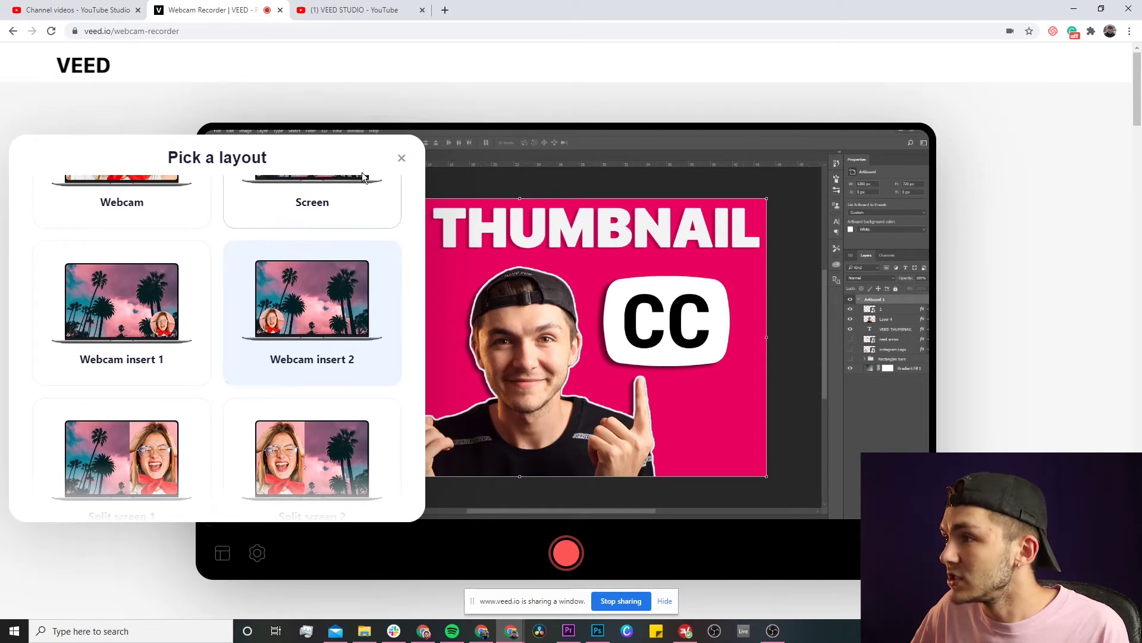
pyautogui.click(401, 158)
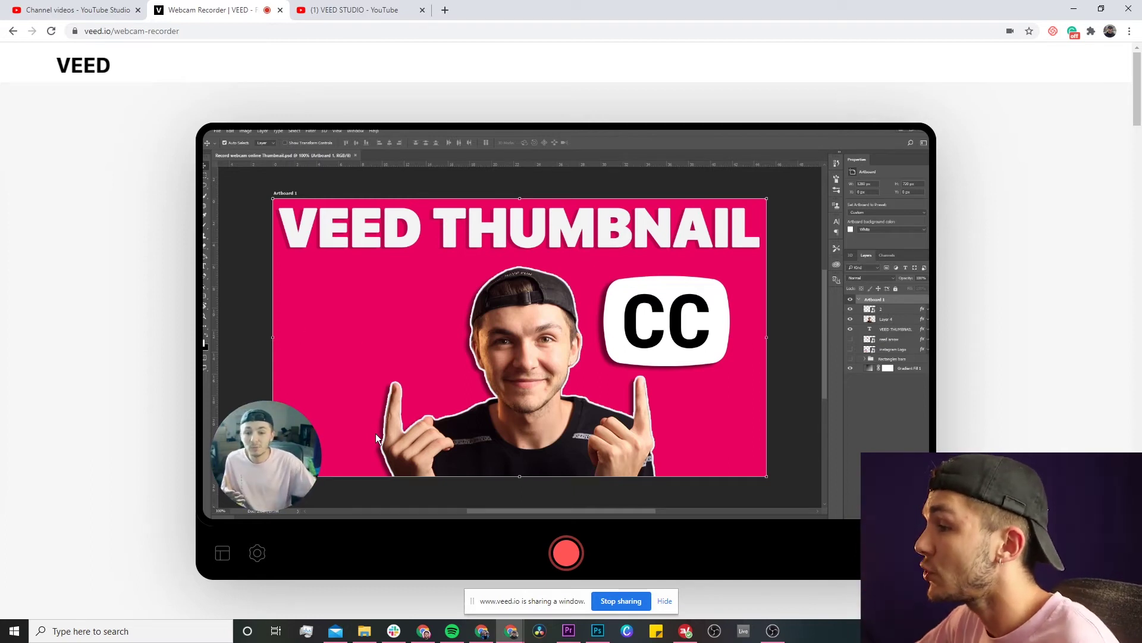
pyautogui.click(566, 556)
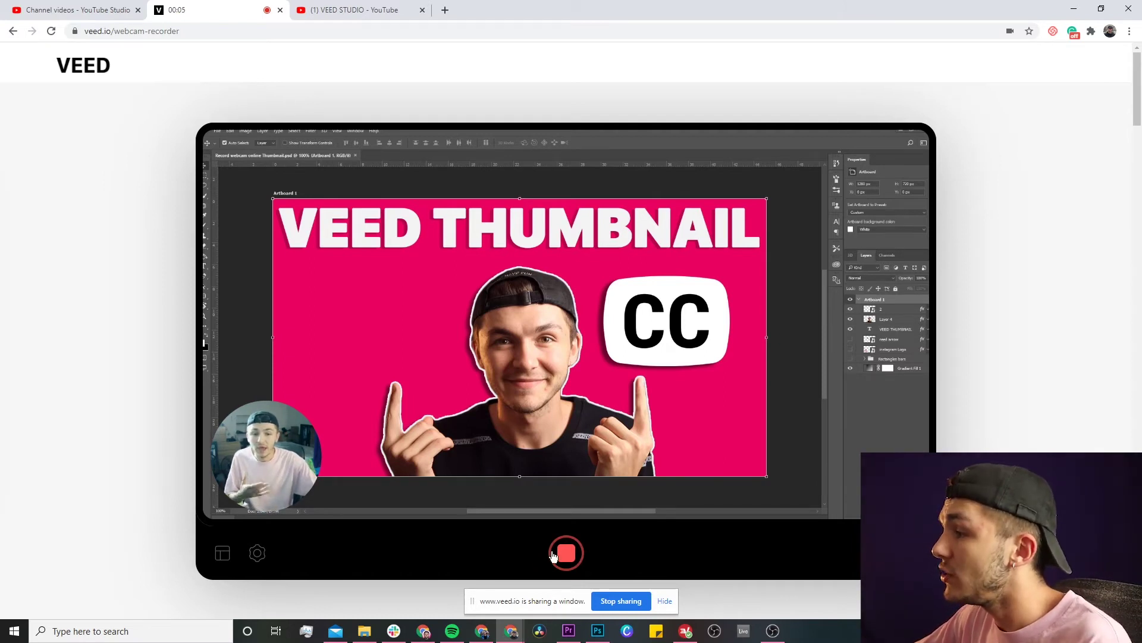
# - In Photoshop, drag the person cut-out left and the VEED THUMBNAIL text lower
pyautogui.scroll(-1, 568, 551)
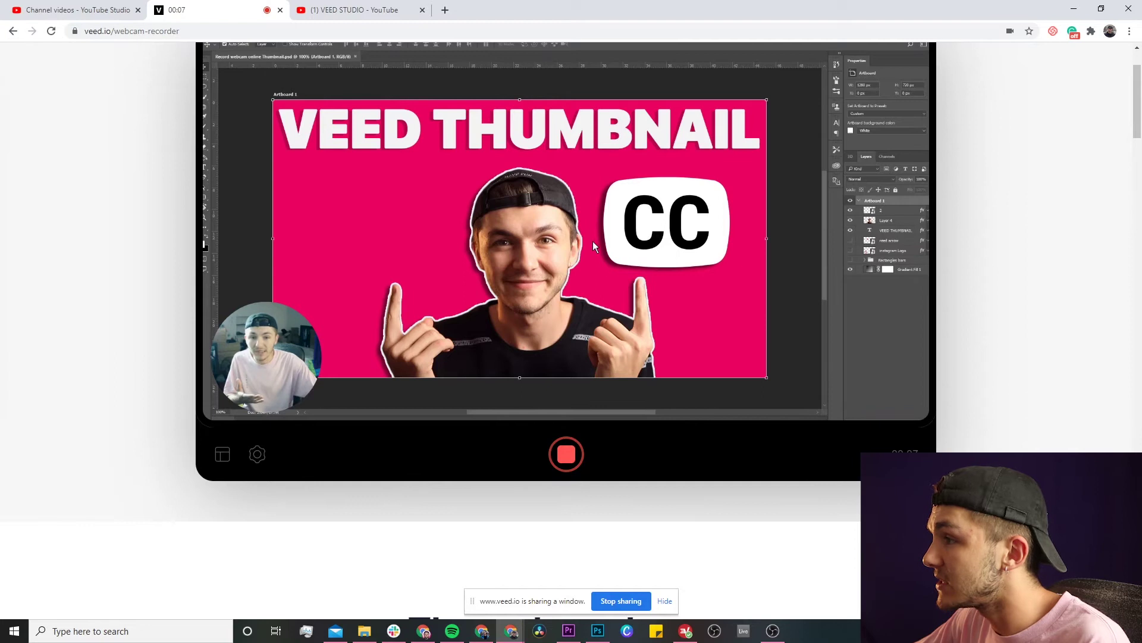
pyautogui.scroll(-8, 443, 397)
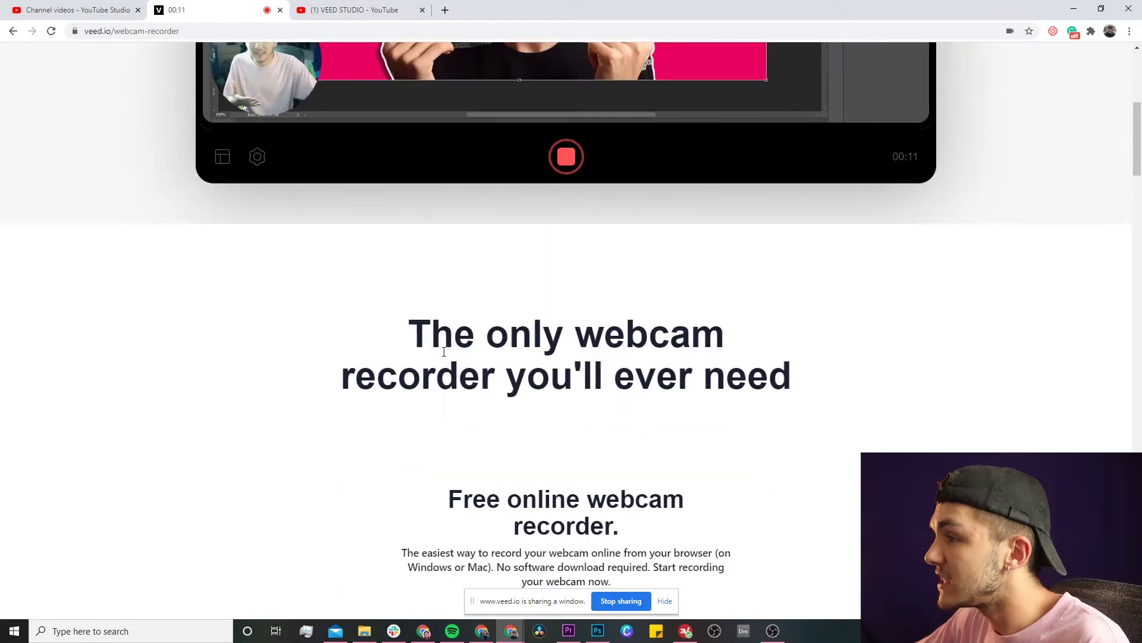
pyautogui.click(597, 630)
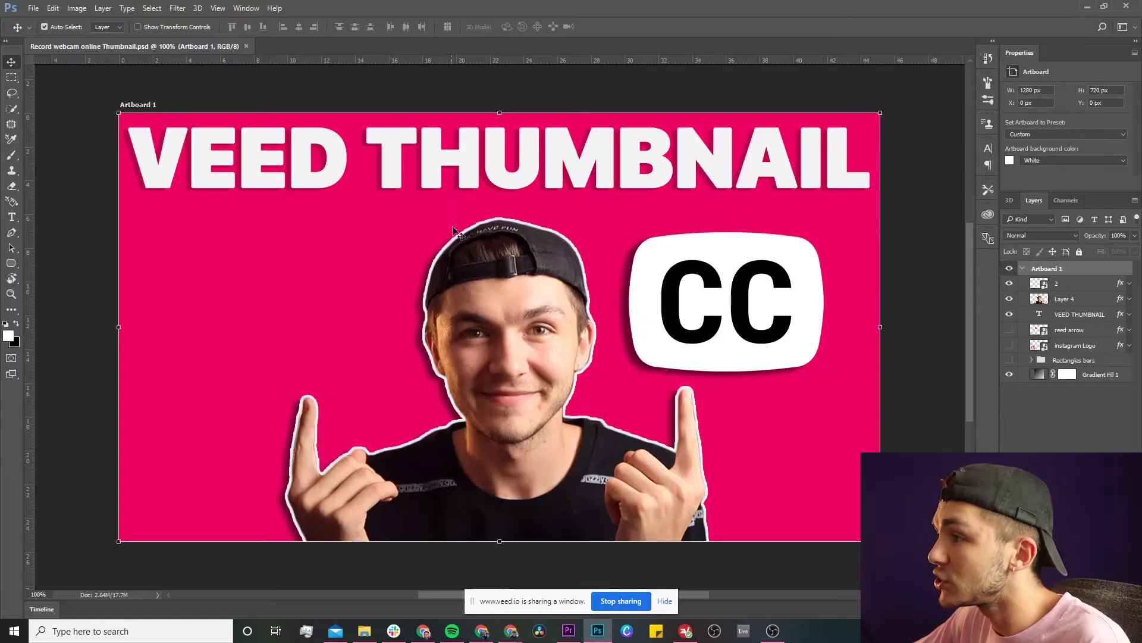
pyautogui.moveTo(547, 339); pyautogui.dragTo(340, 291)
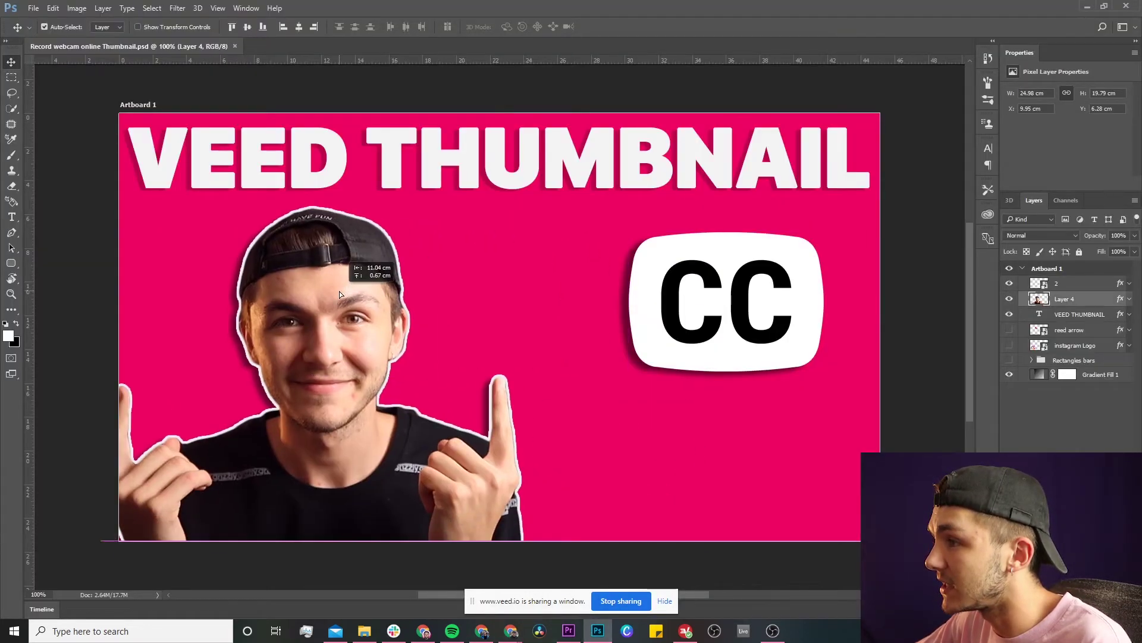
pyautogui.moveTo(452, 184); pyautogui.dragTo(481, 255)
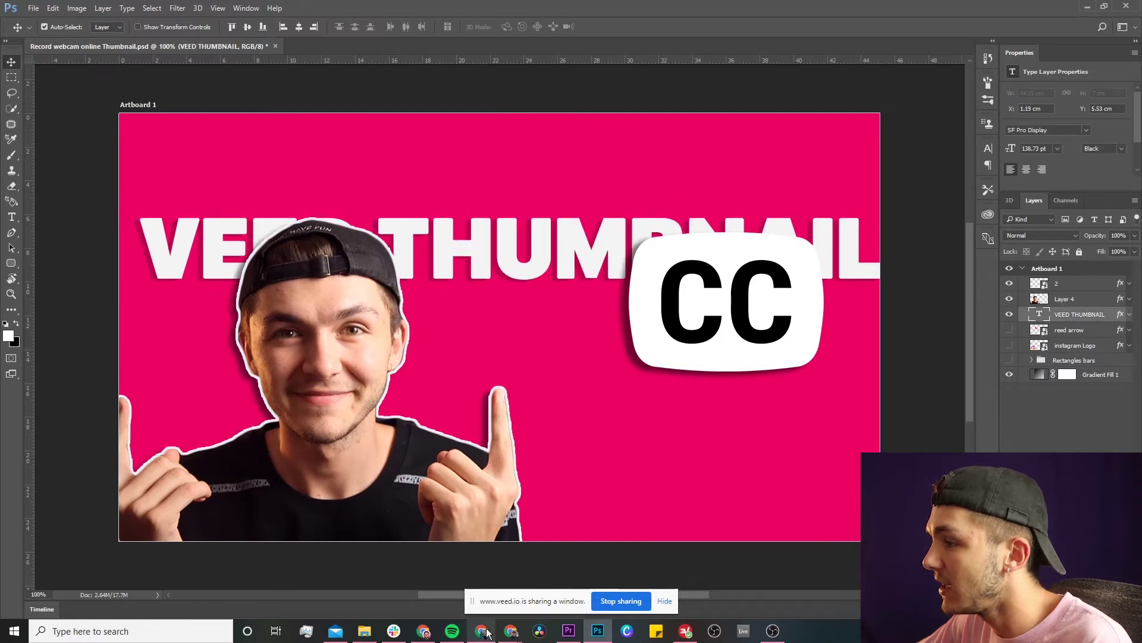
# - Return to the VEED recorder and stop the recording
pyautogui.moveTo(511, 634)
pyautogui.click(469, 592)
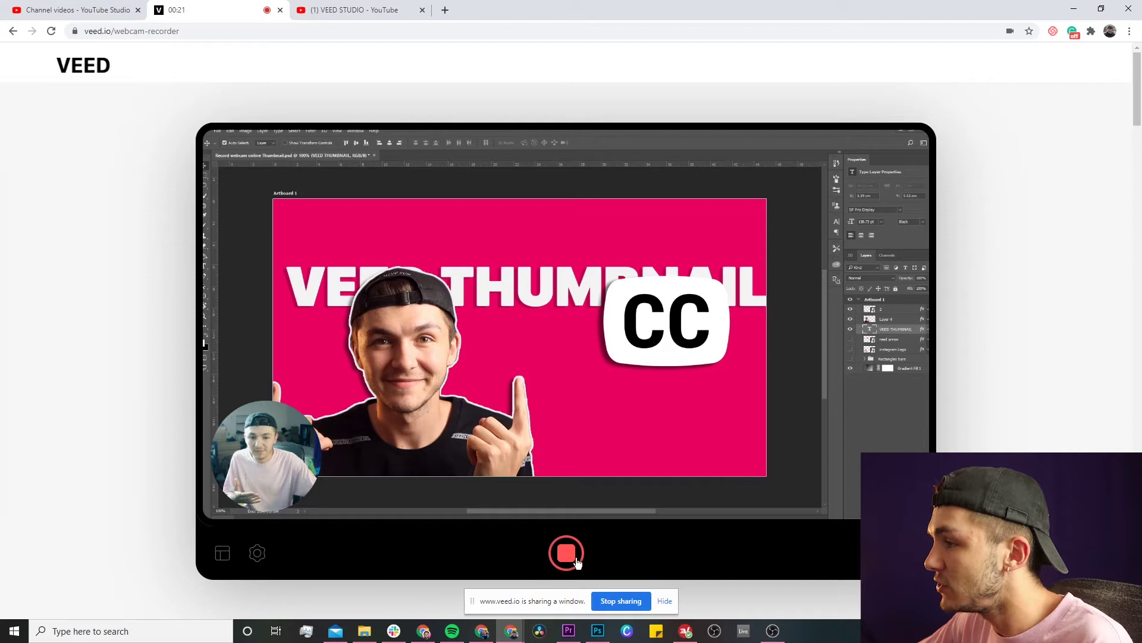
pyautogui.click(579, 561)
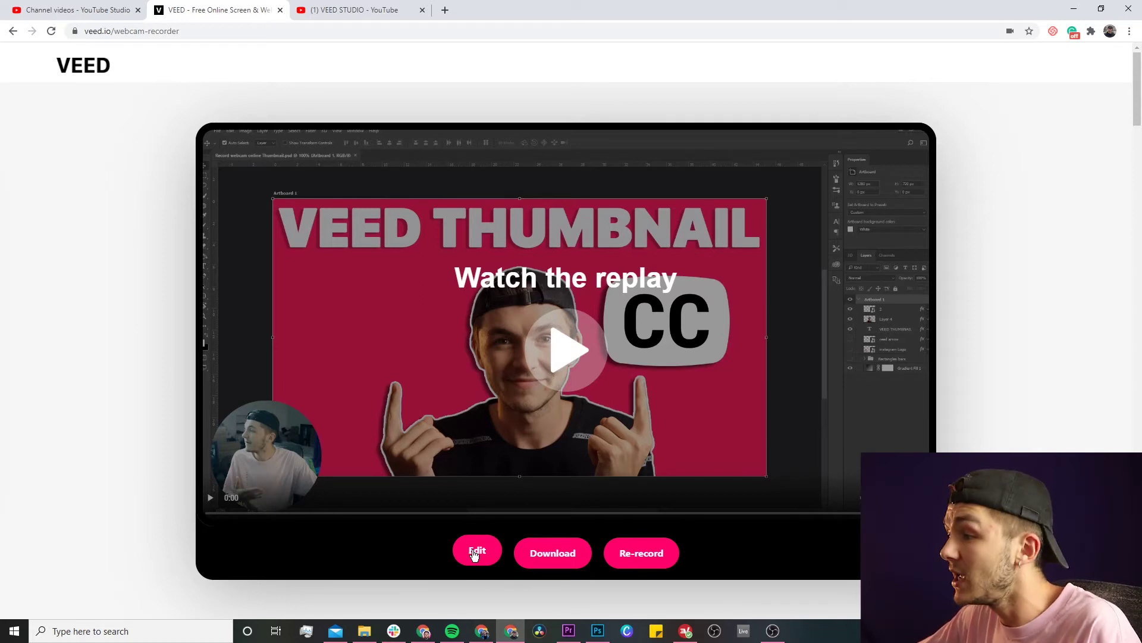
# - Download the webm recording, then play the replay and pause it at 0:04
pyautogui.click(558, 554)
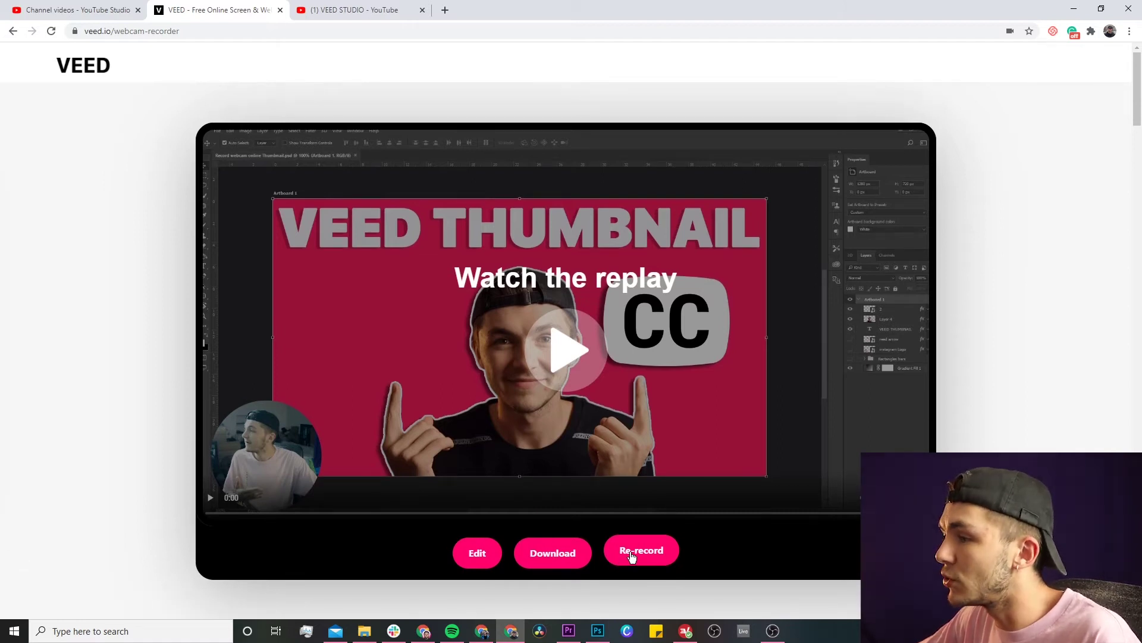
pyautogui.click(552, 353)
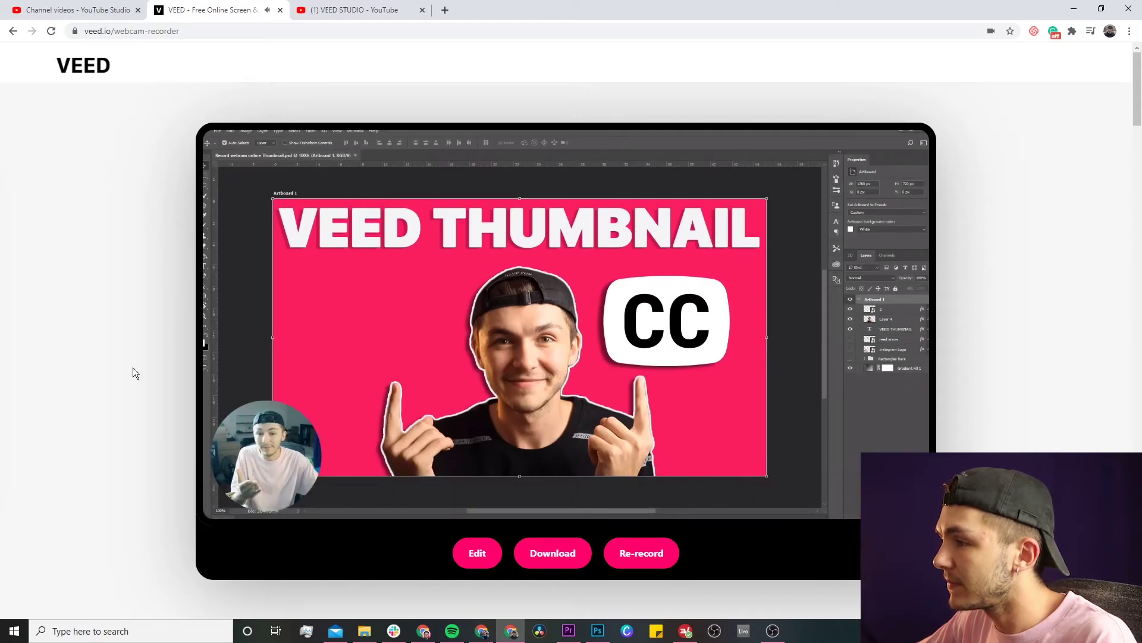
pyautogui.click(210, 498)
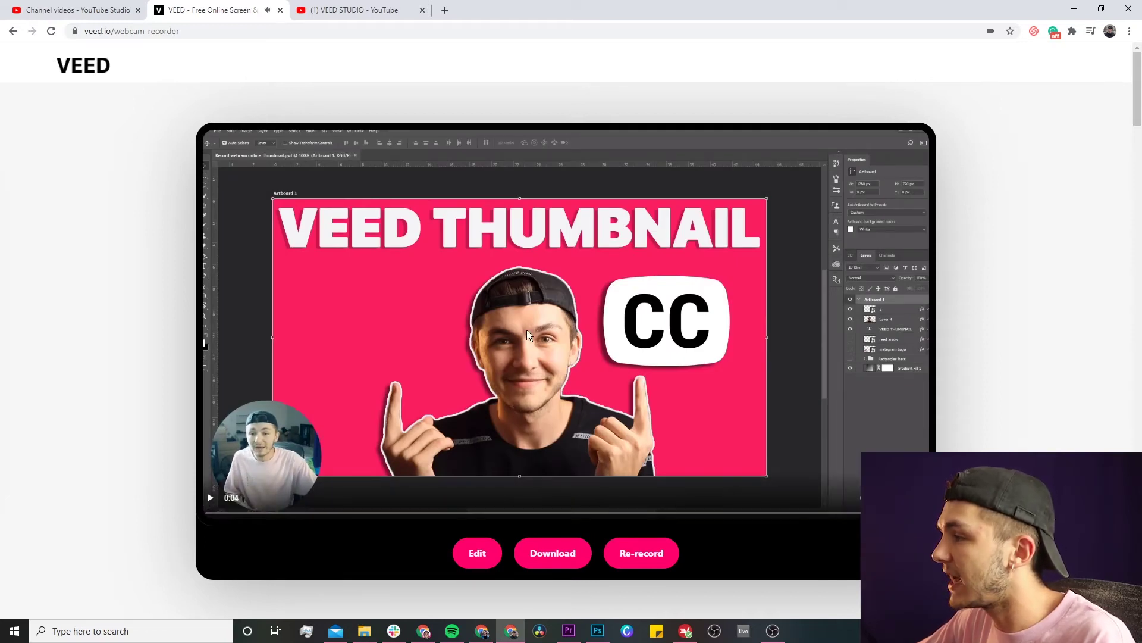
# - Discard the take and re-record, sharing Your Entire Screen instead of the Photoshop window
pyautogui.click(644, 561)
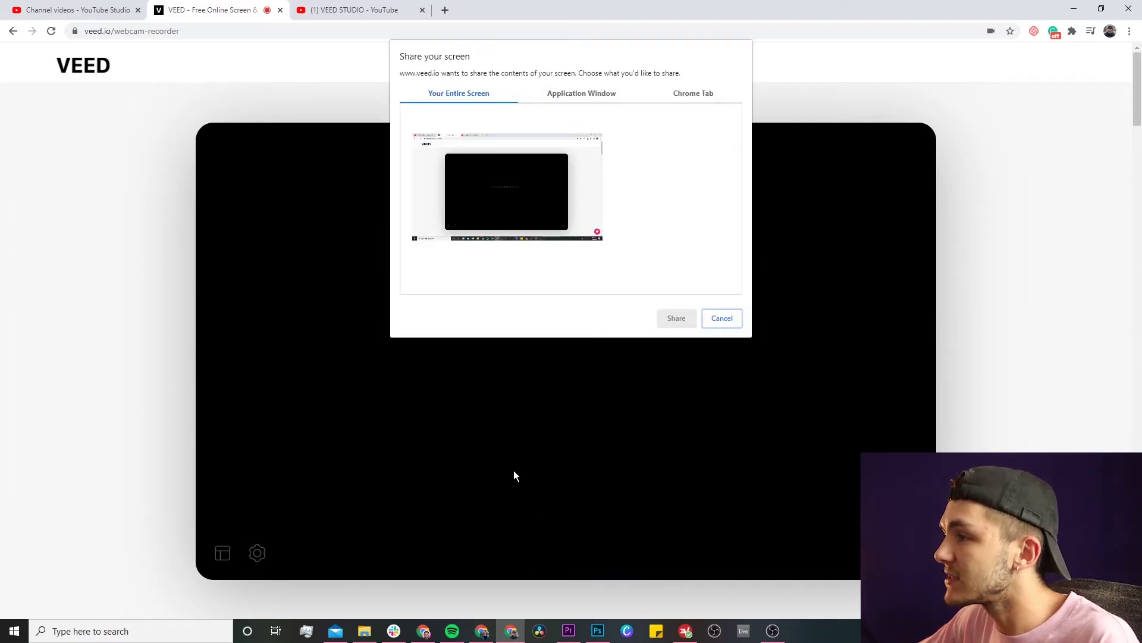
pyautogui.click(499, 190)
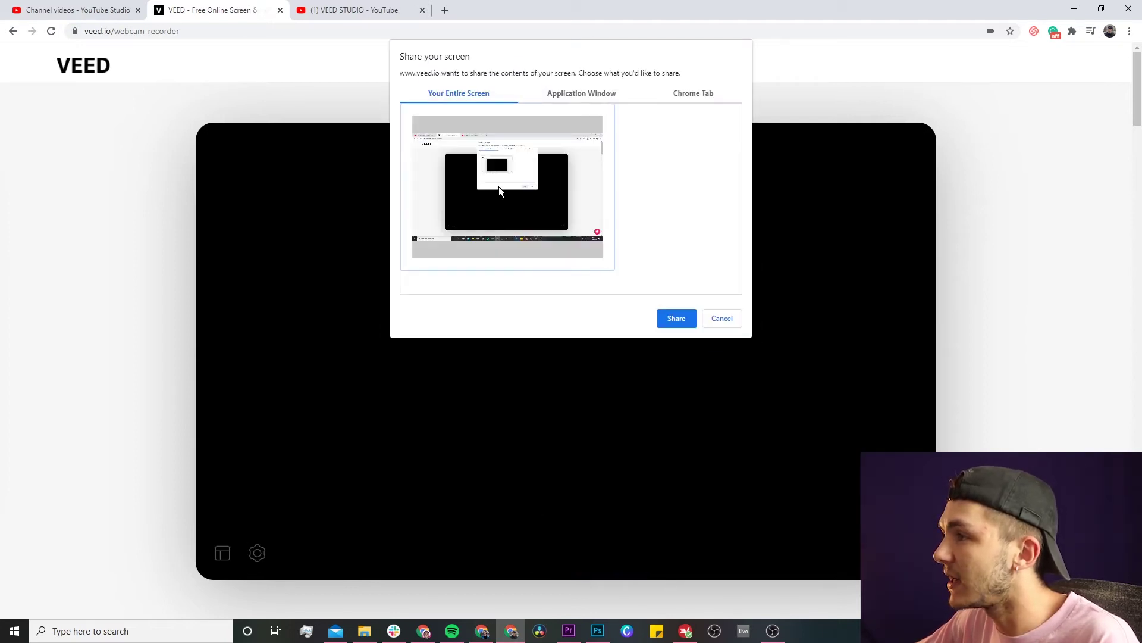
pyautogui.click(673, 320)
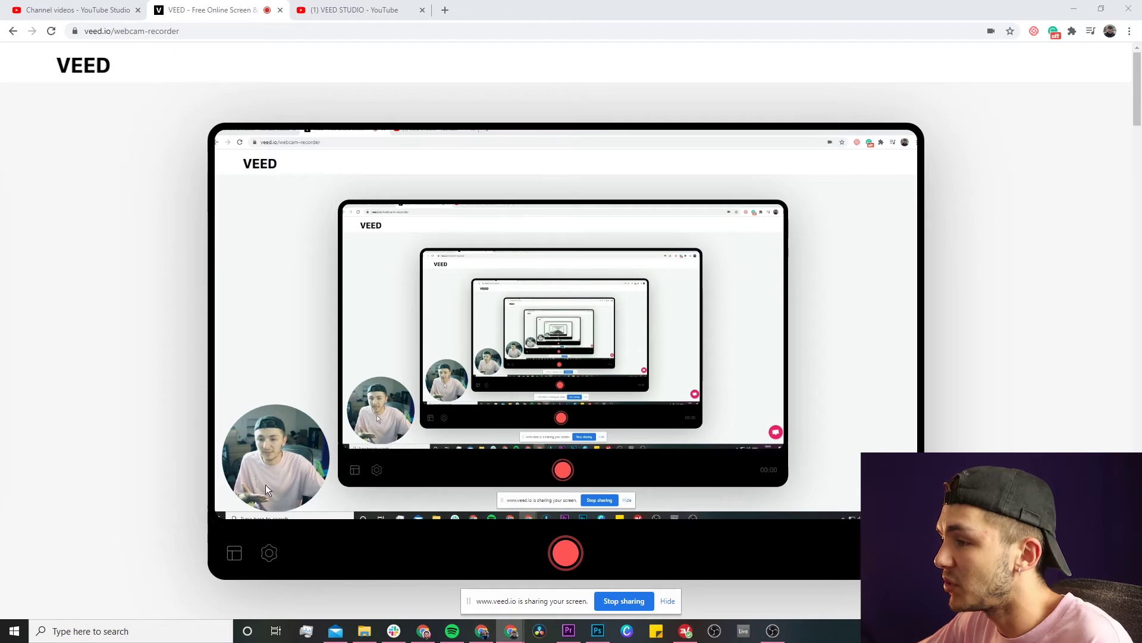
# - Apply the Split screen 1 layout so the webcam fills the right half
pyautogui.click(238, 553)
pyautogui.scroll(-2, 244, 446)
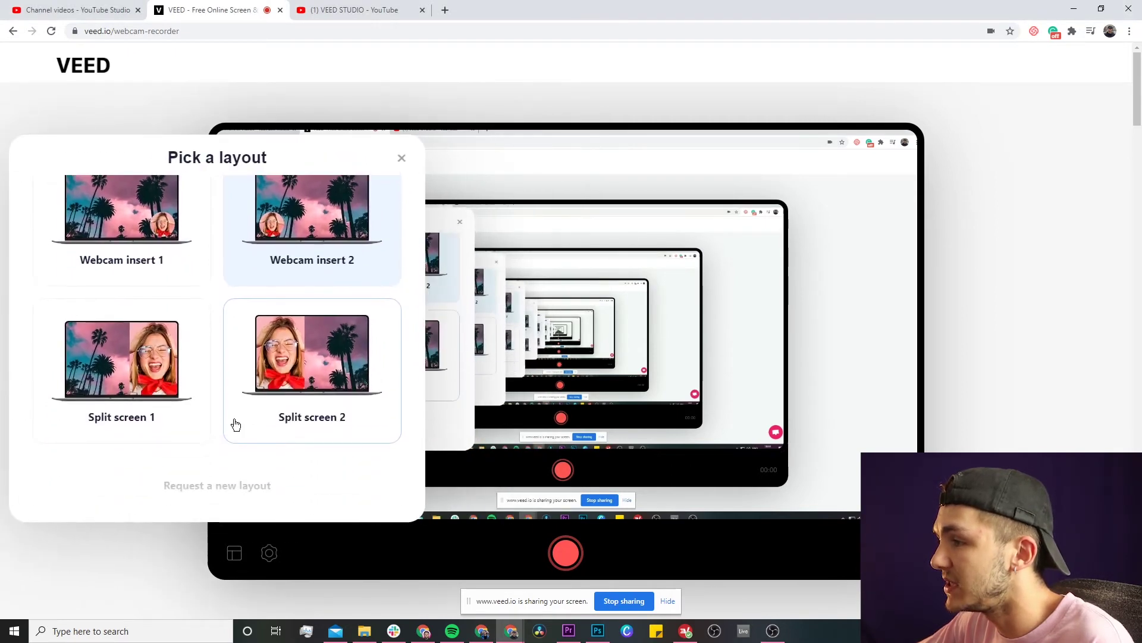
pyautogui.click(160, 368)
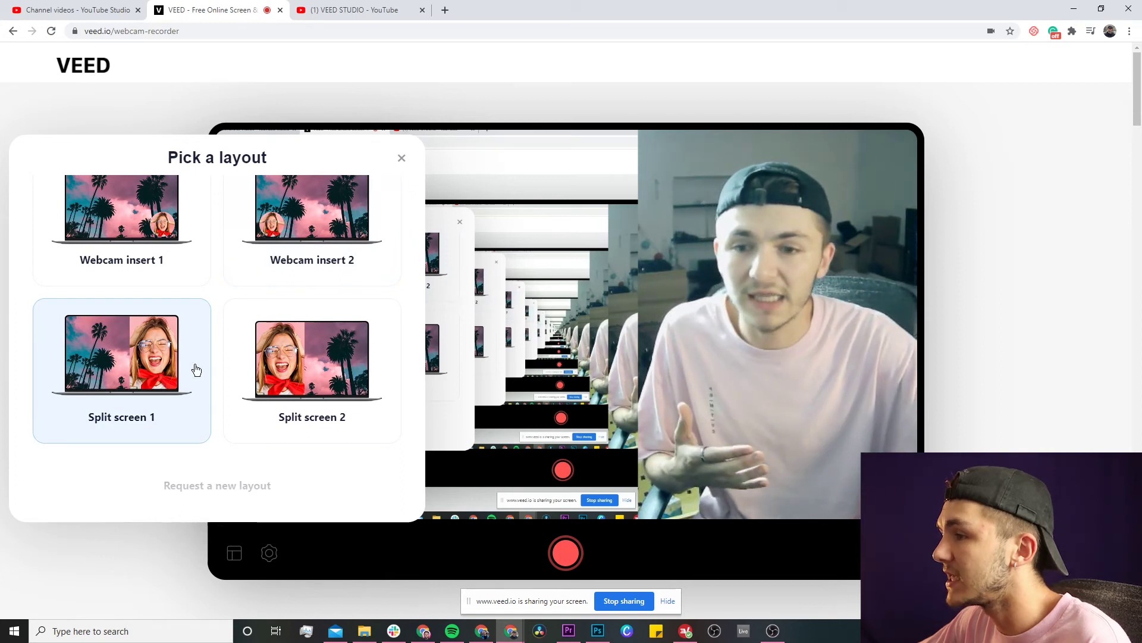
pyautogui.click(401, 158)
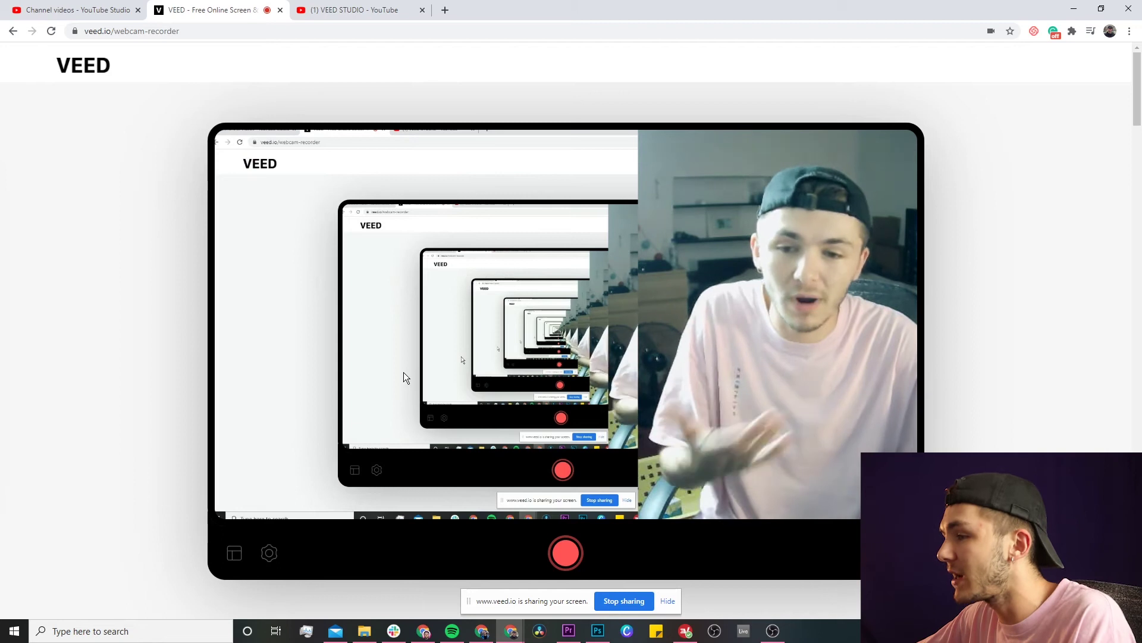
# - Check the recorder Settings' mic and camera lists, keeping the HD Webcam USB and RODE NT-USB
pyautogui.click(271, 553)
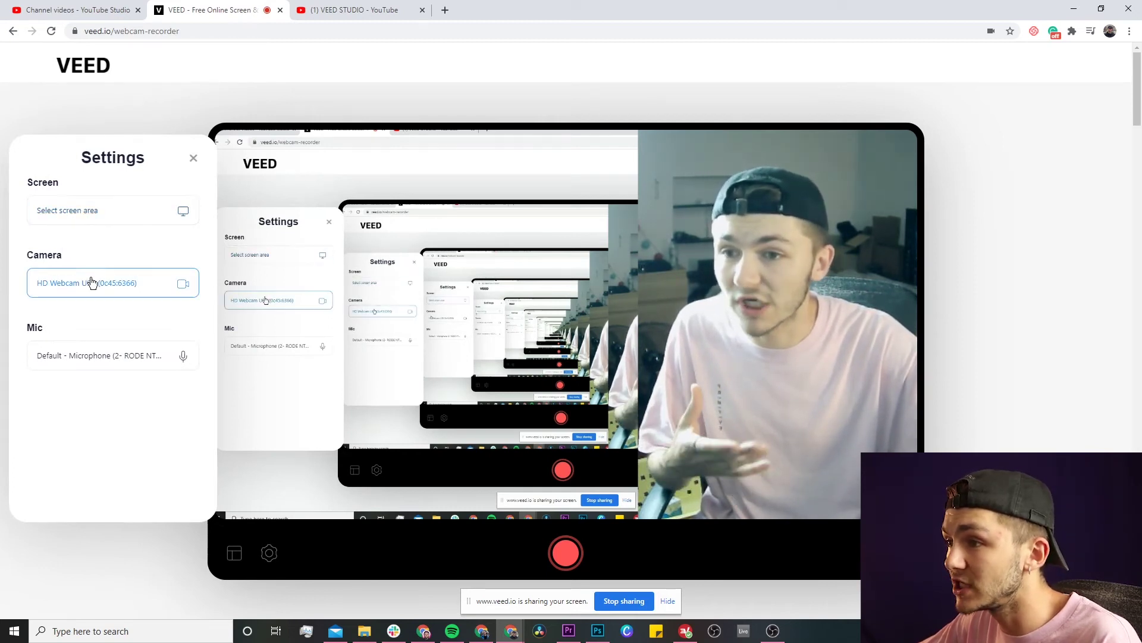
pyautogui.click(99, 366)
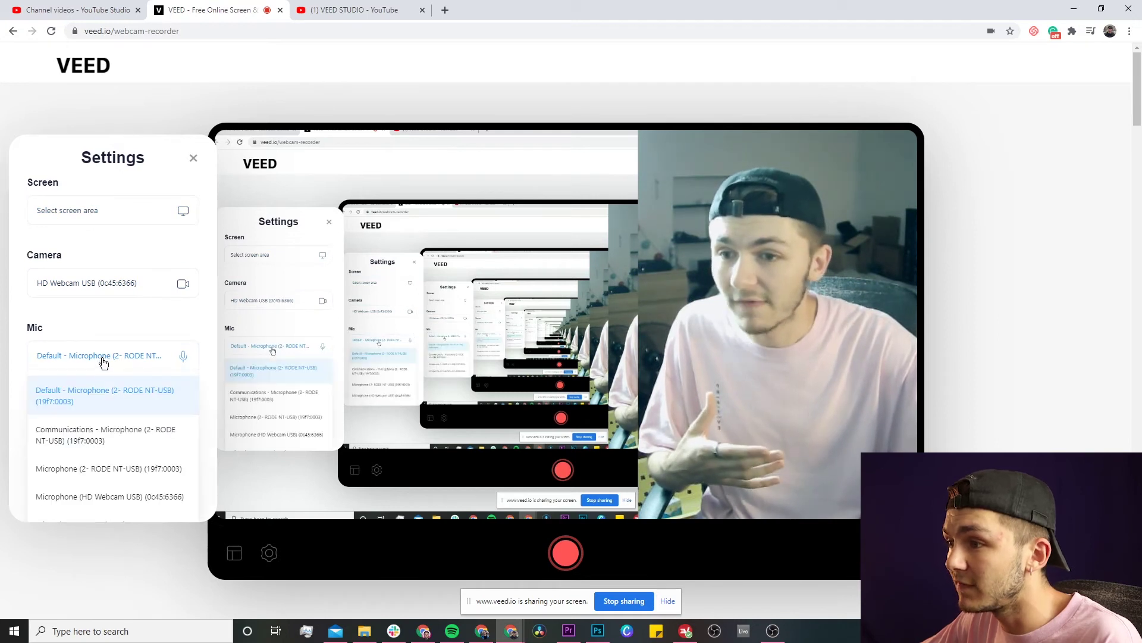
pyautogui.click(55, 311)
pyautogui.click(84, 291)
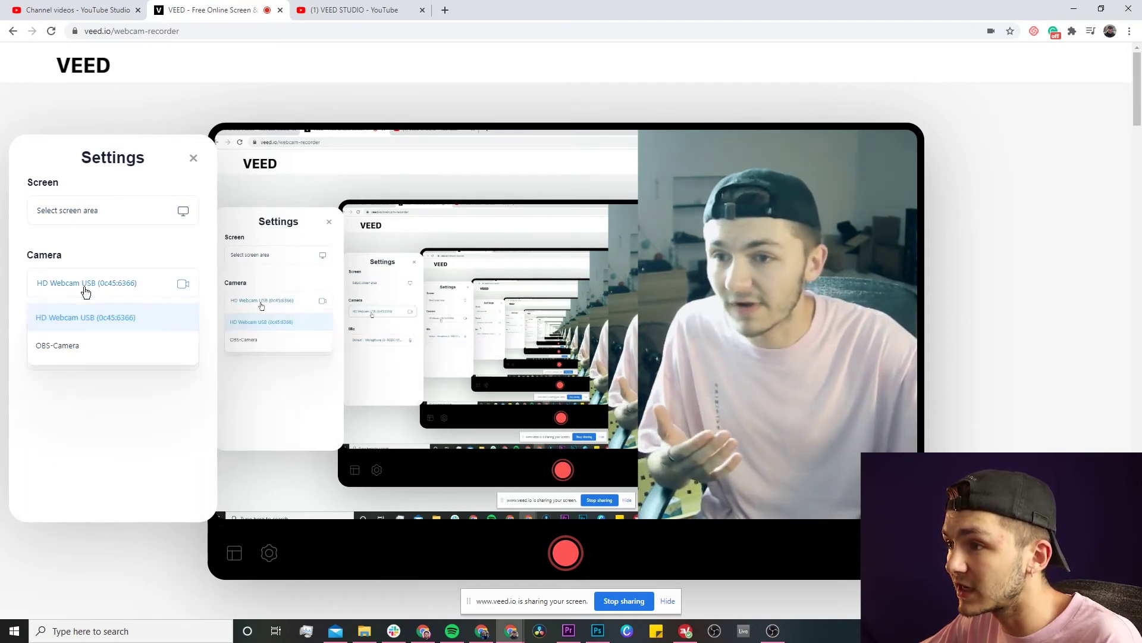
pyautogui.click(71, 234)
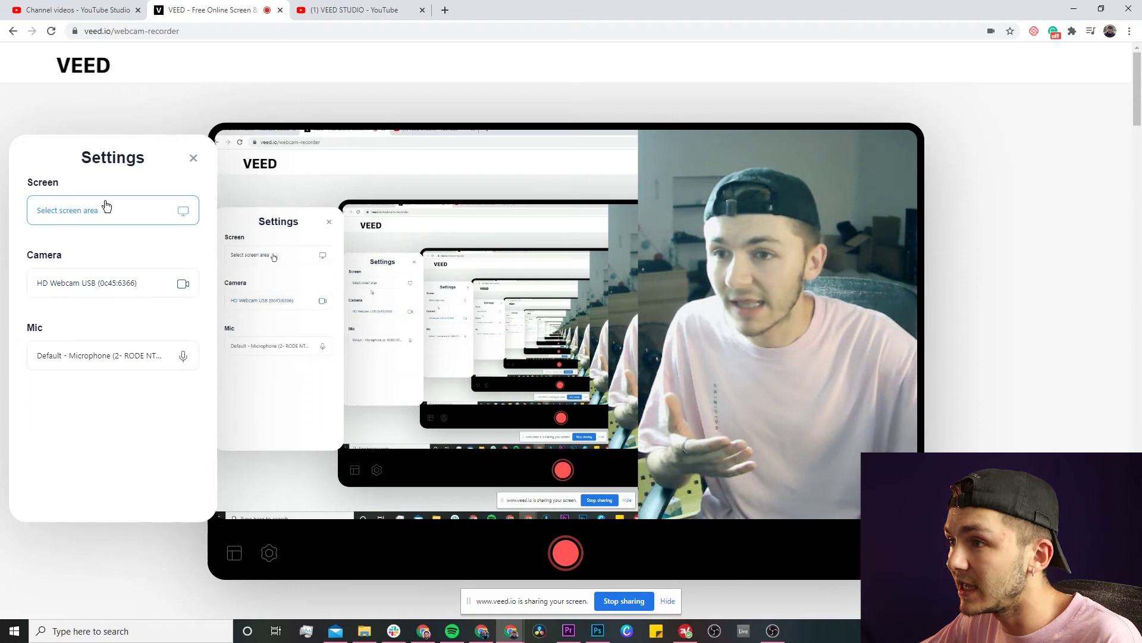
# - Set Your Entire Screen as the screen area and start the split-screen recording
pyautogui.click(106, 206)
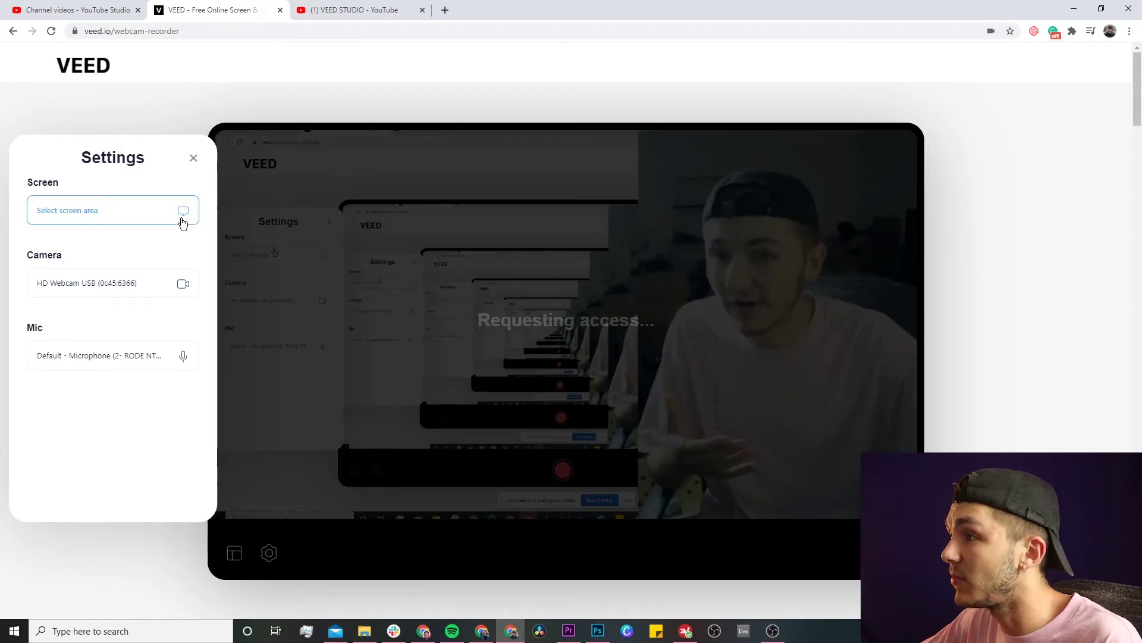
pyautogui.click(568, 95)
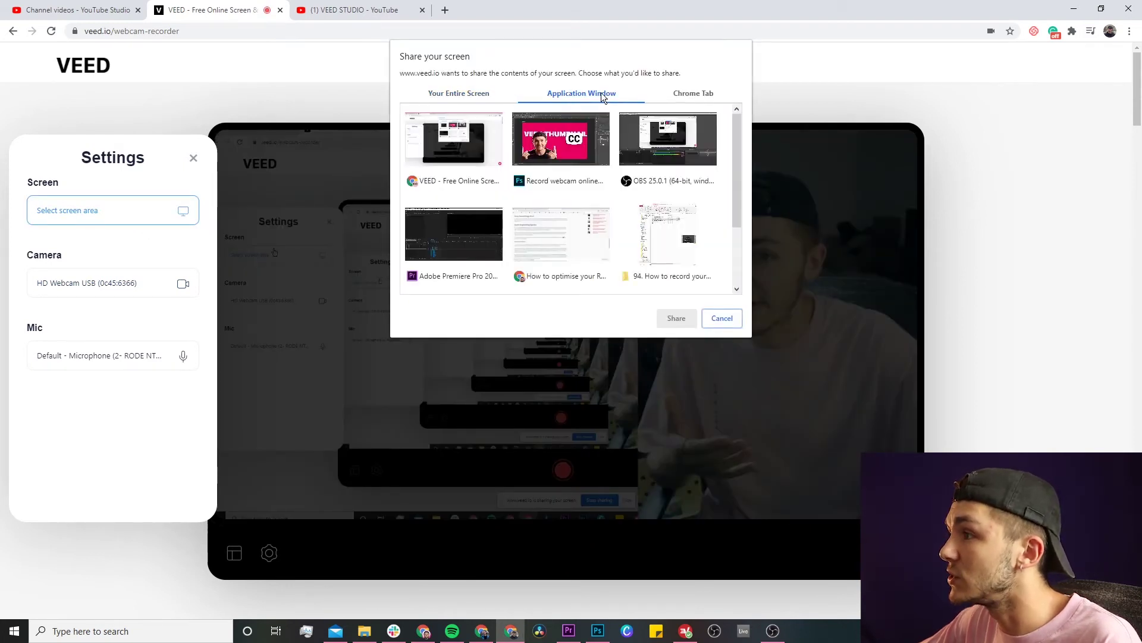
pyautogui.click(481, 98)
pyautogui.click(569, 210)
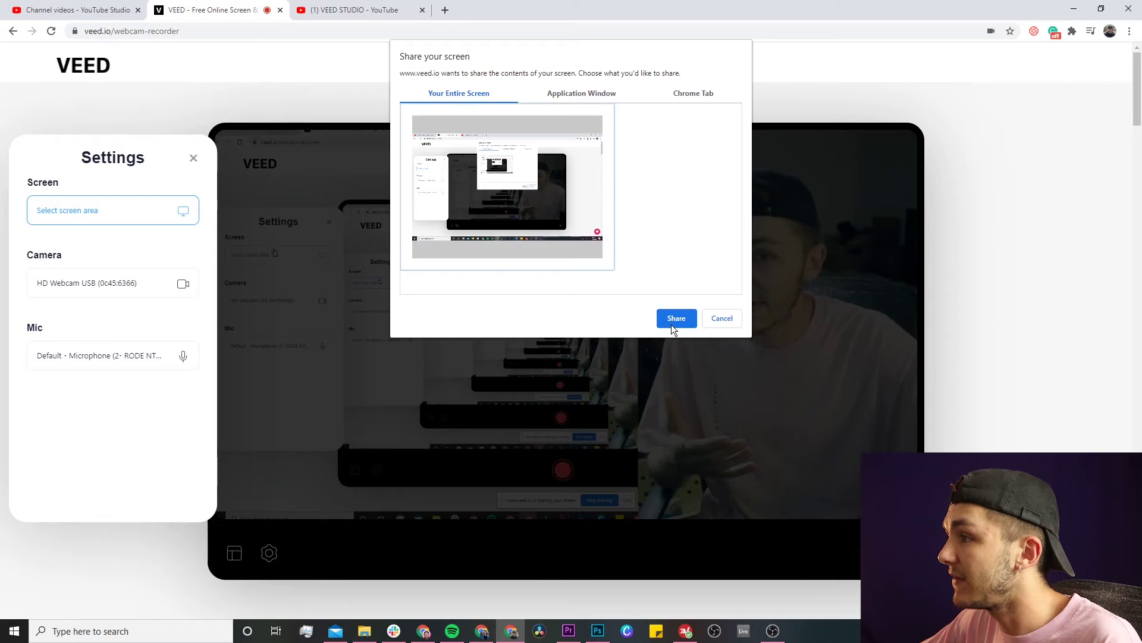
pyautogui.click(673, 322)
pyautogui.click(566, 554)
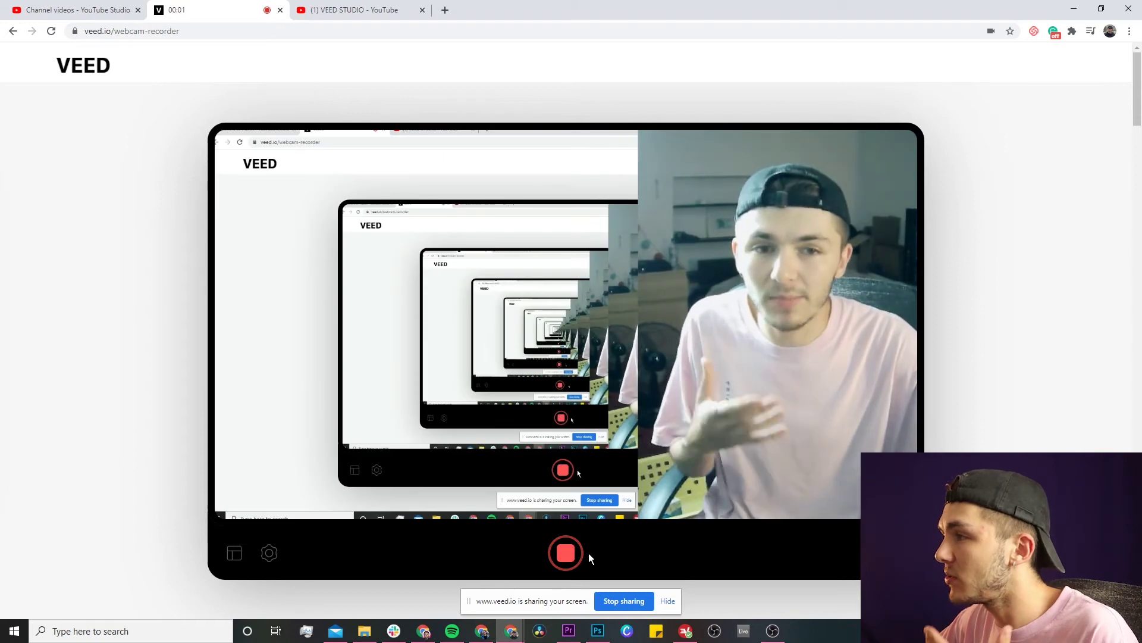
# - Stop the recording and open the 00:05.2 clip in the VEED editor
pyautogui.scroll(-15, 588, 552)
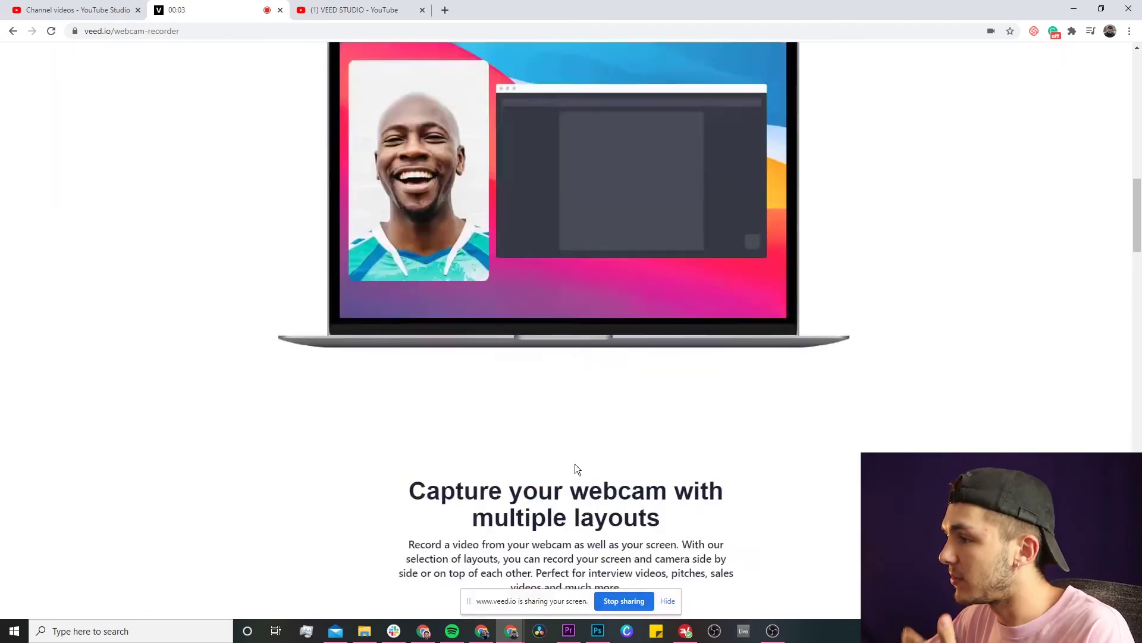
pyautogui.scroll(15, 575, 463)
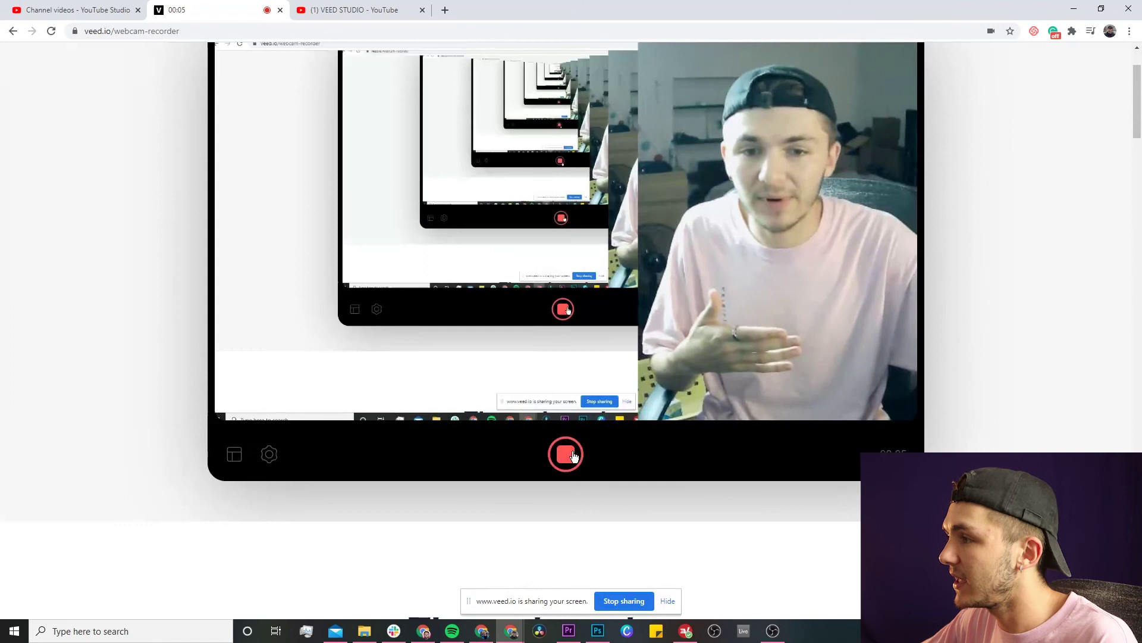
pyautogui.click(566, 452)
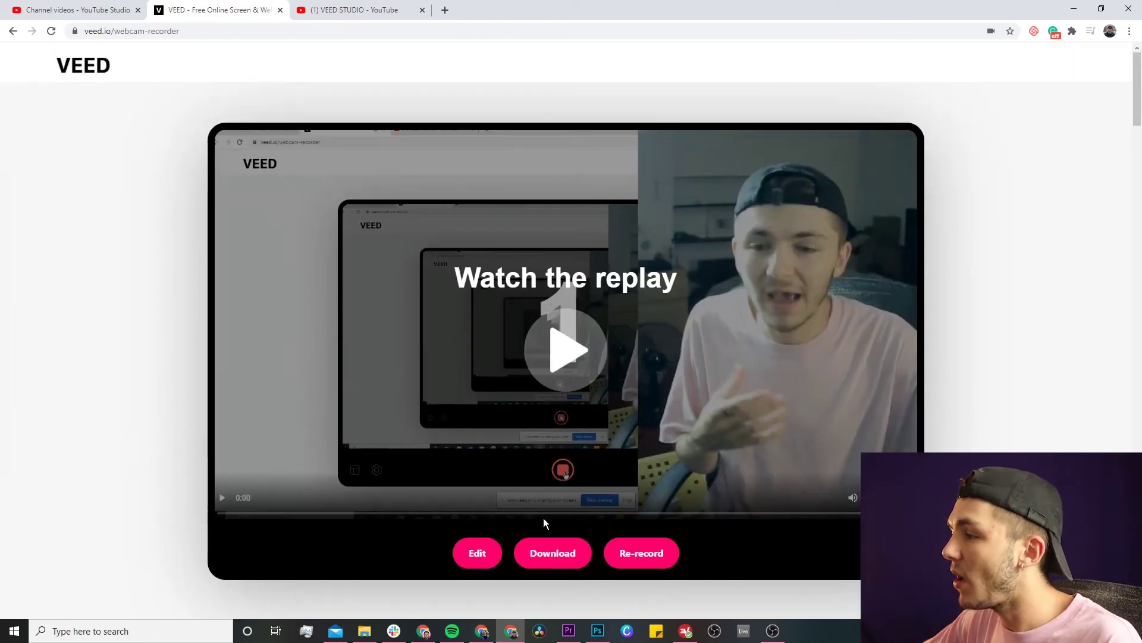
pyautogui.click(473, 554)
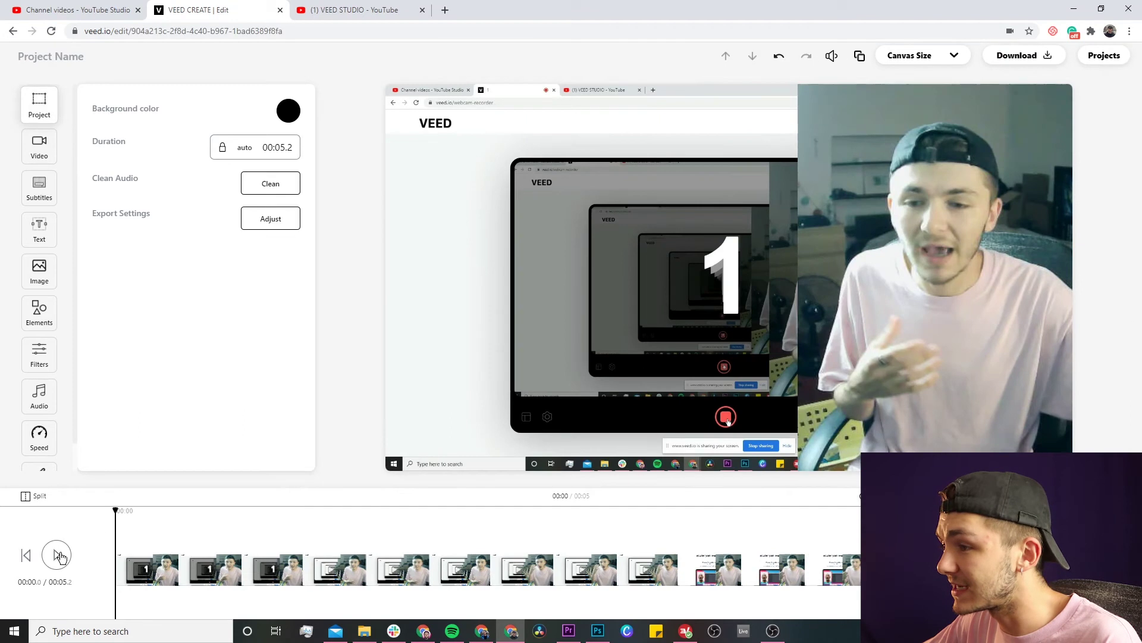
# - Preview about three seconds of the split-screen recording, then select its clip on the timeline
pyautogui.click(59, 555)
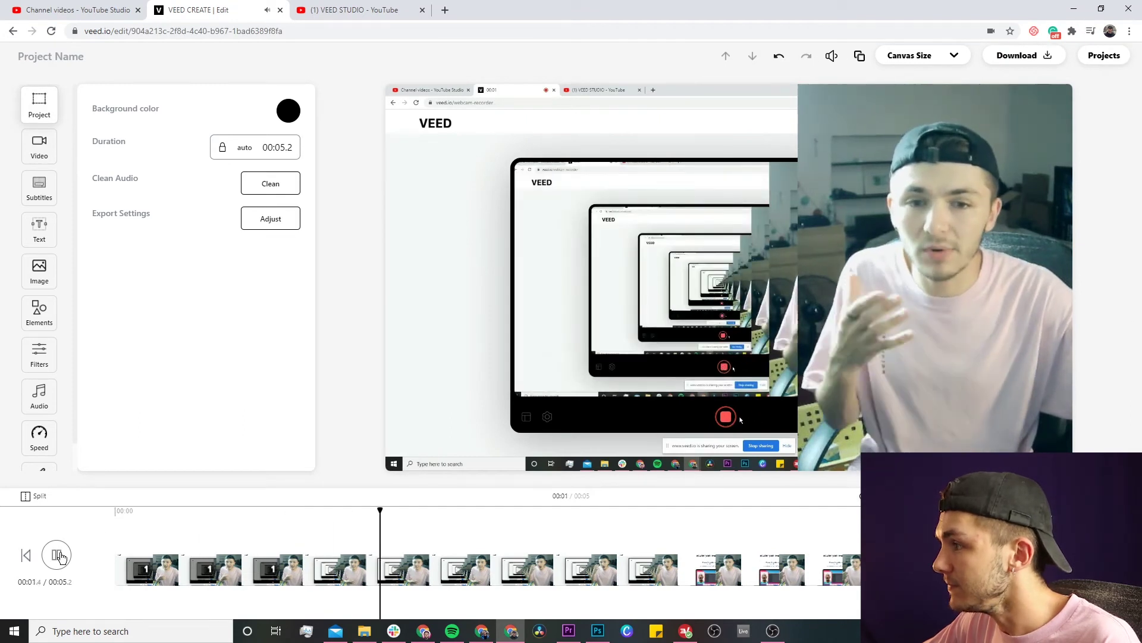
pyautogui.click(59, 555)
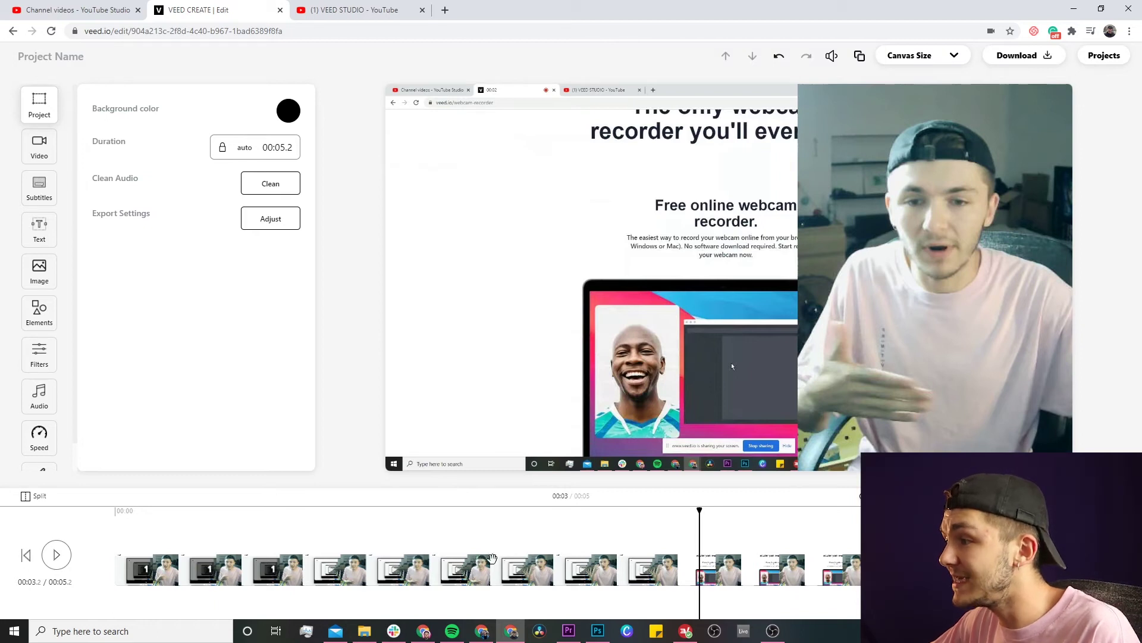
pyautogui.click(690, 577)
# - Split the clip at 00:02.0 and again at 00:02.8
pyautogui.moveTo(669, 513); pyautogui.dragTo(479, 515)
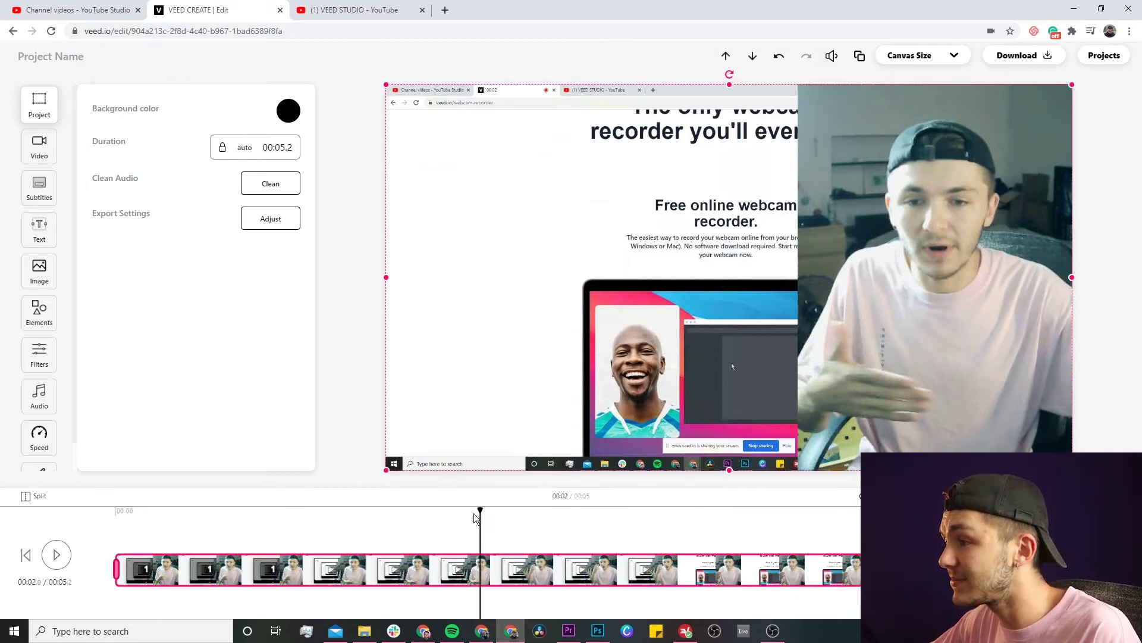
pyautogui.click(38, 503)
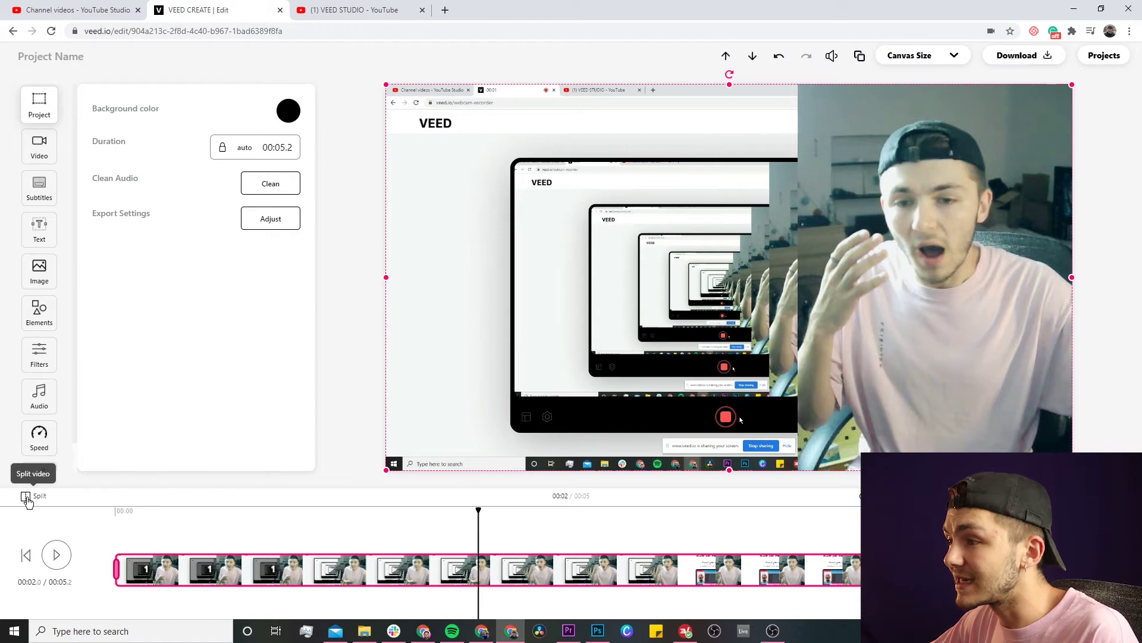
pyautogui.click(634, 523)
pyautogui.click(645, 562)
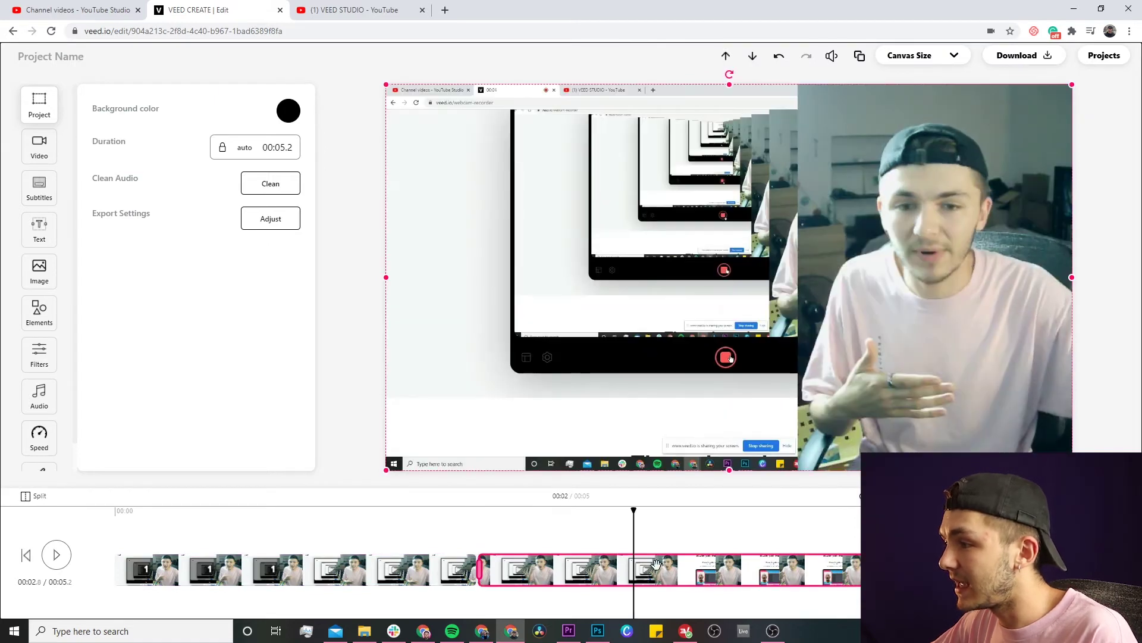
pyautogui.click(38, 493)
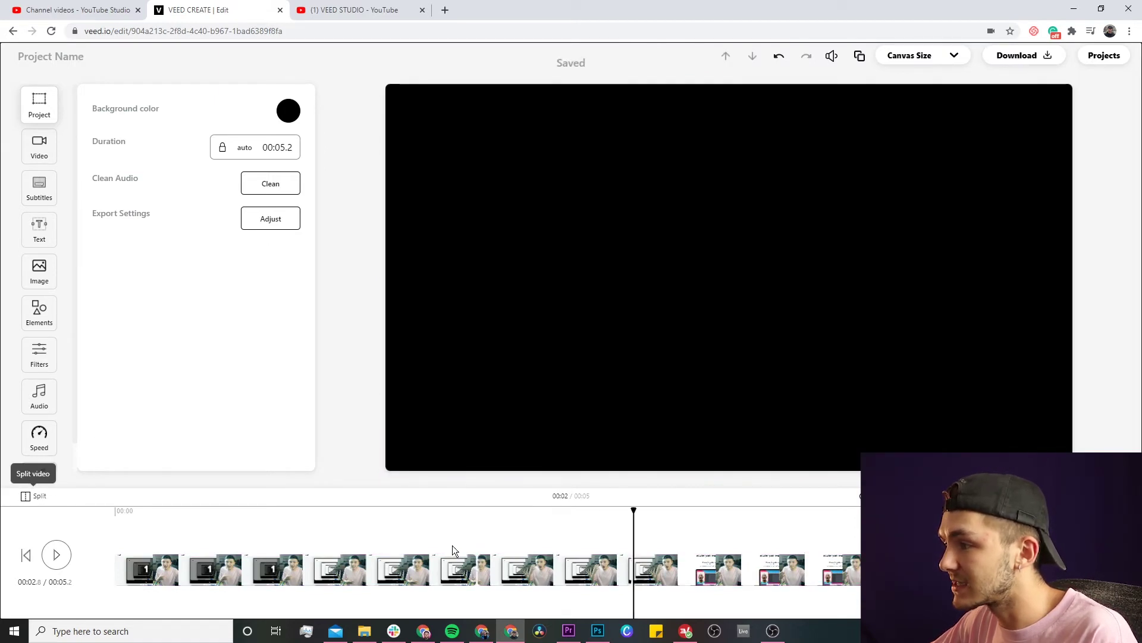
# - Delete the middle section between the two cuts and select the remaining clip
pyautogui.click(539, 566)
pyautogui.rightClick(539, 566)
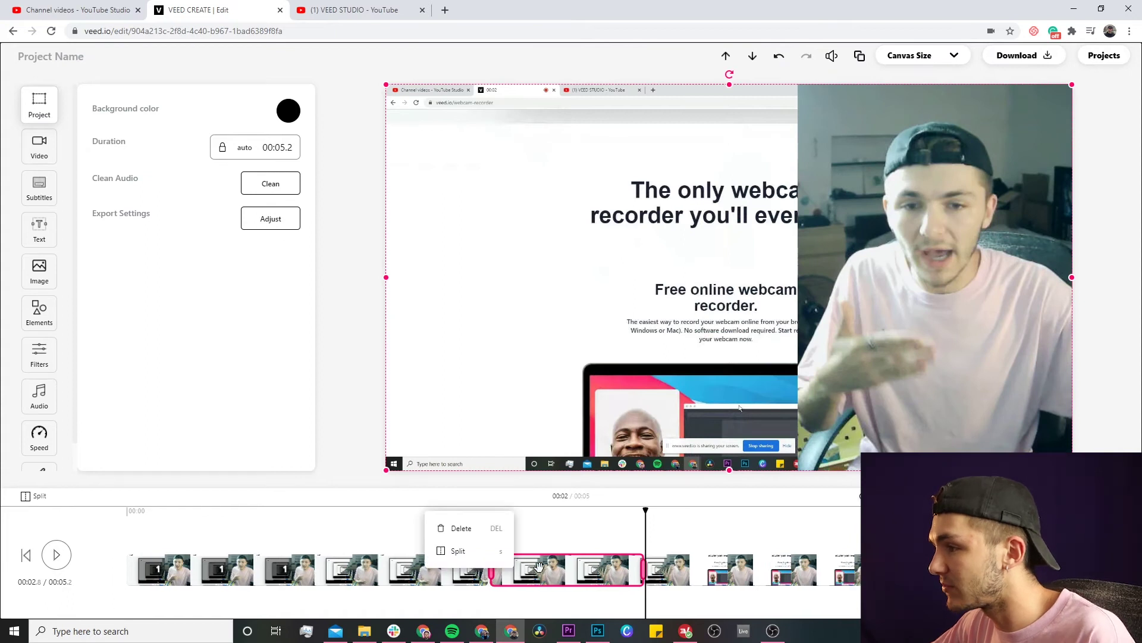
pyautogui.click(467, 529)
pyautogui.click(752, 574)
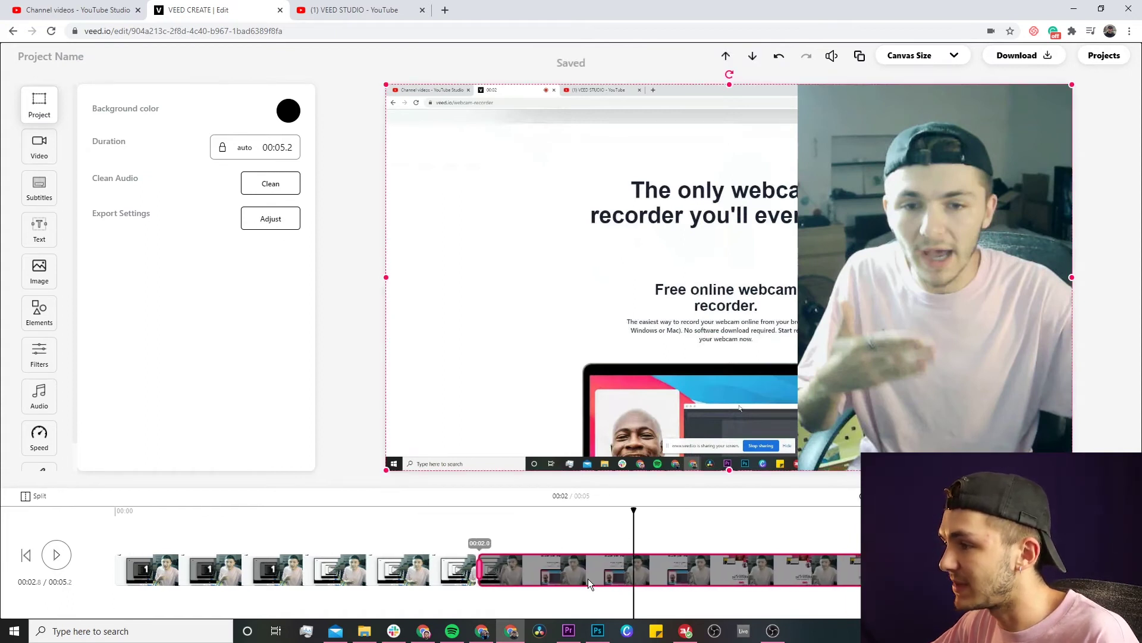